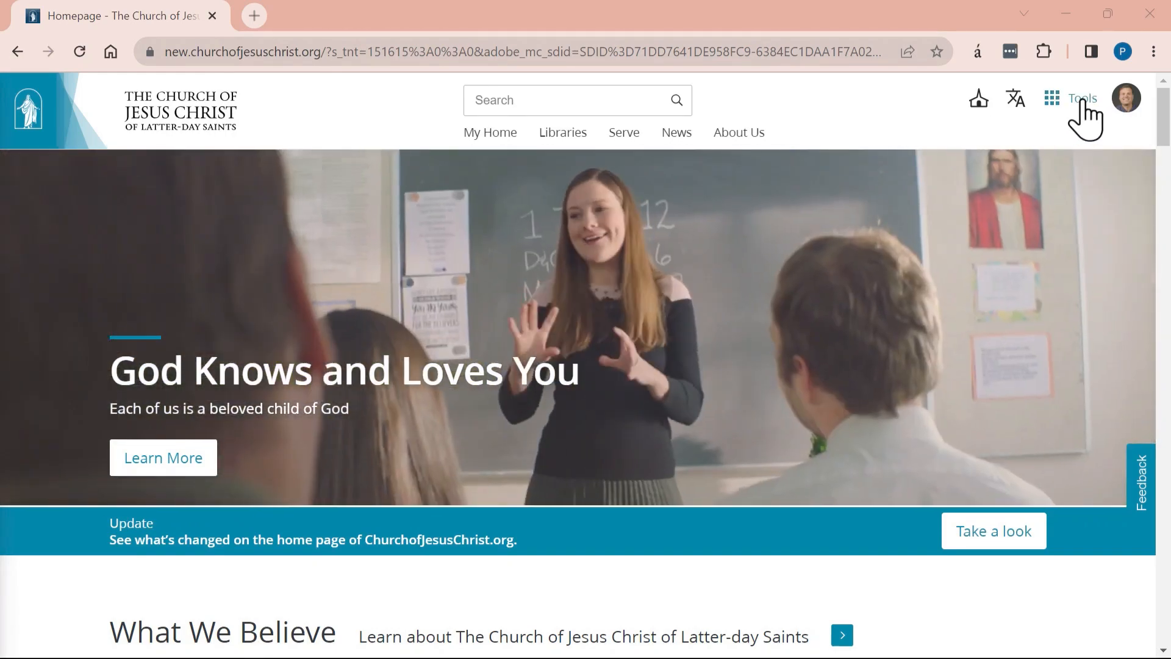
# - Go to Leader and Clerk Resources from the Tools menu, reaching the stake home page
pyautogui.click(1082, 103)
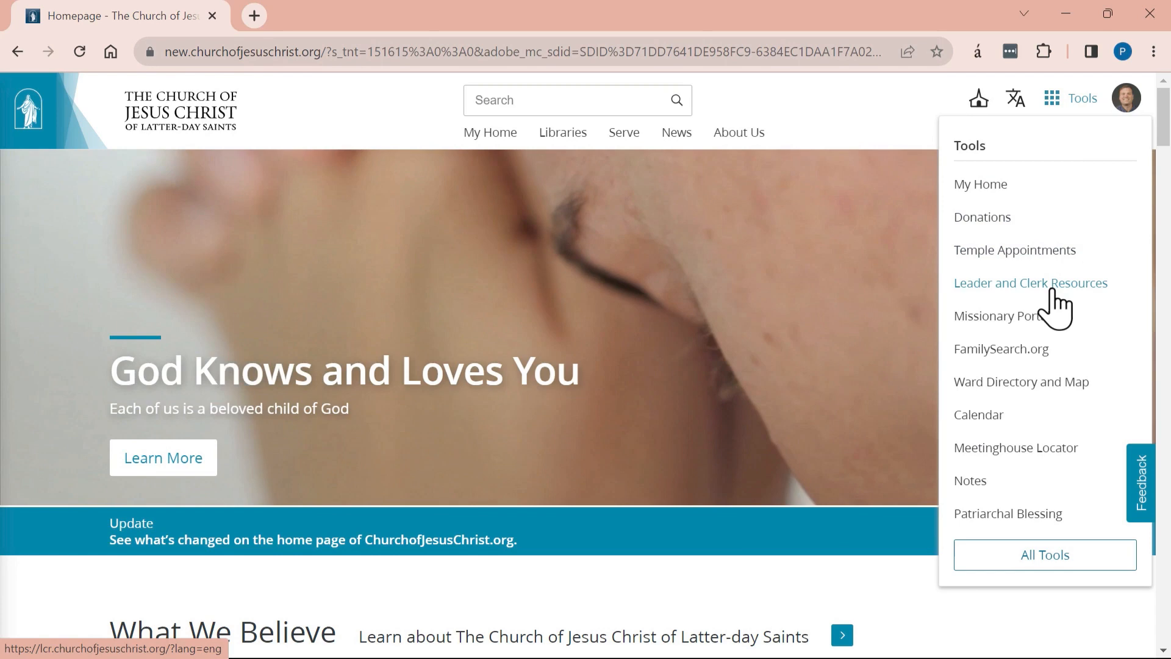
pyautogui.click(1051, 287)
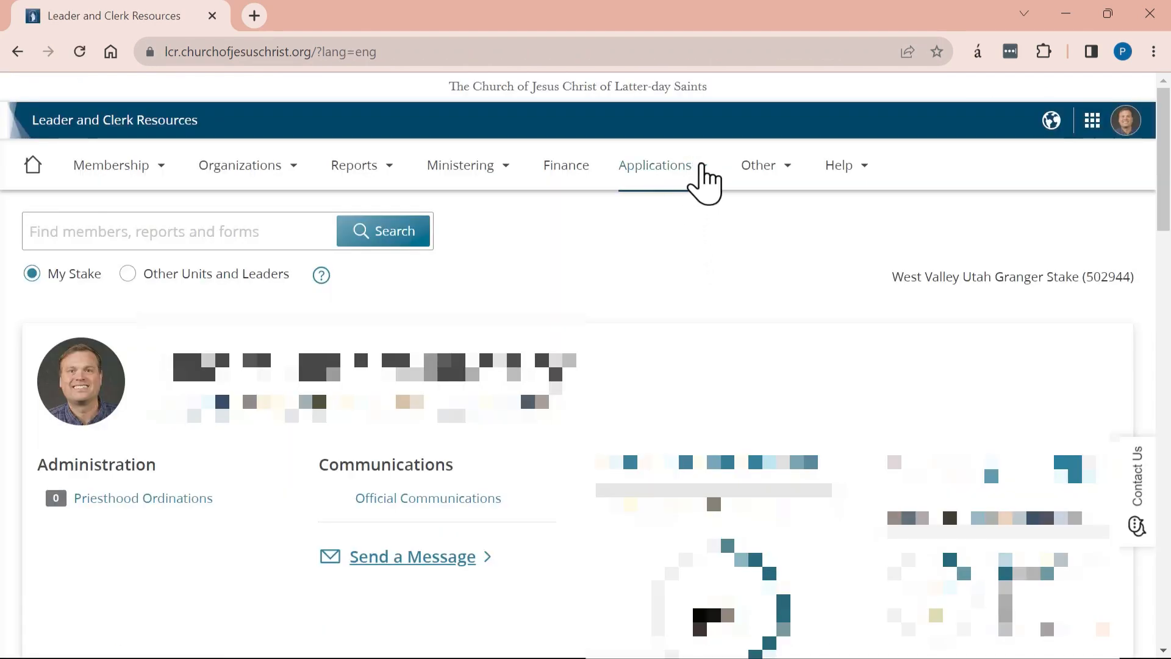
# - Open Send a Message from Applications, highlight the email-delivery warning, and scroll to Add Recipients
pyautogui.click(703, 166)
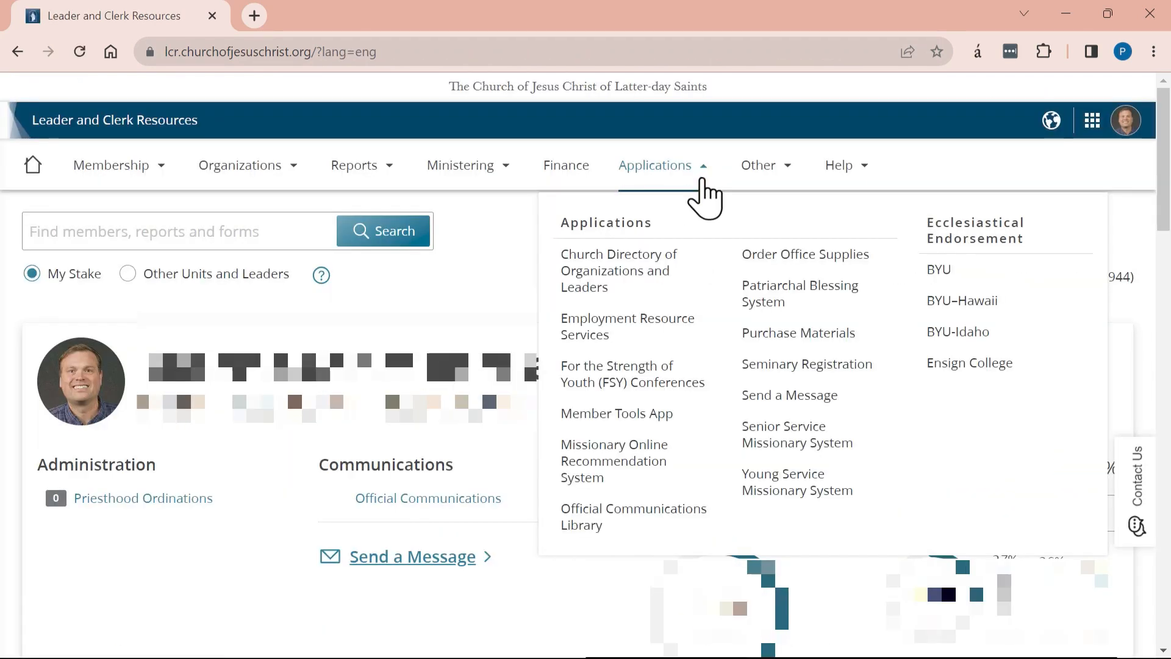
pyautogui.click(775, 419)
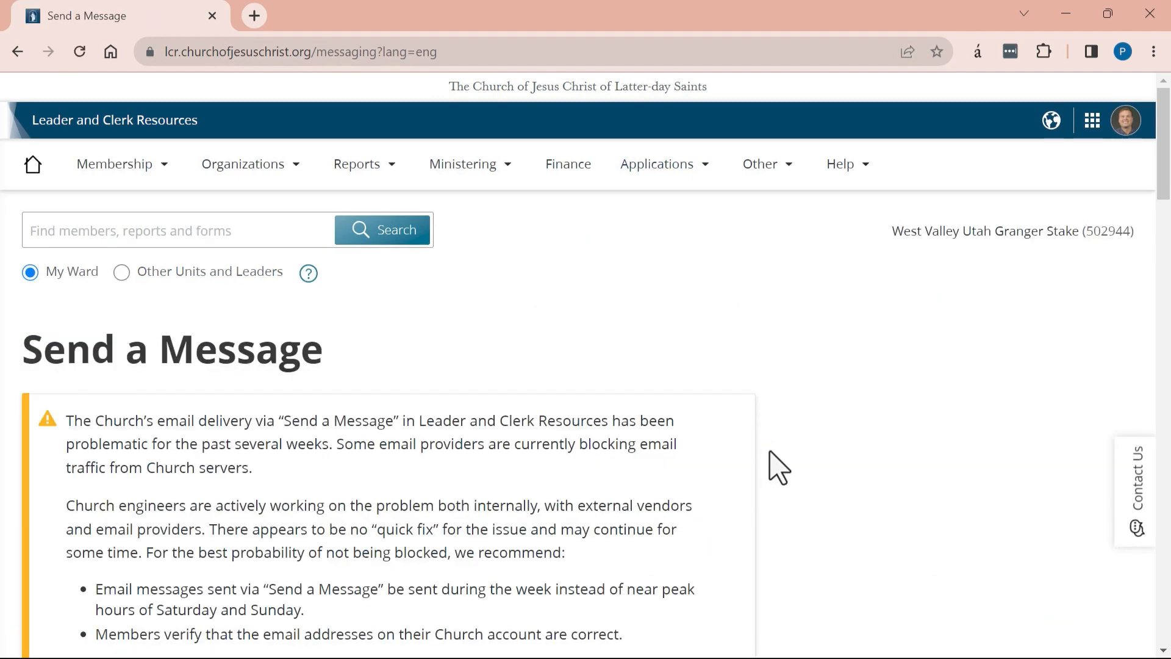
pyautogui.scroll(-4, 773, 457)
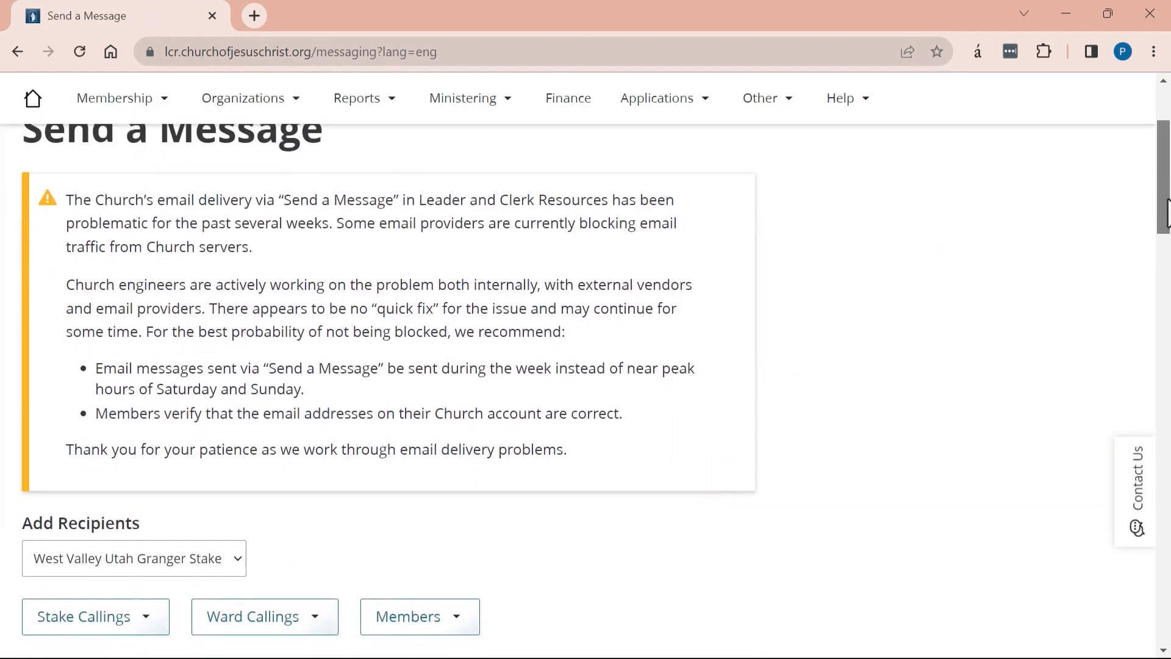
pyautogui.scroll(1, 692, 329)
pyautogui.scroll(-1, 692, 329)
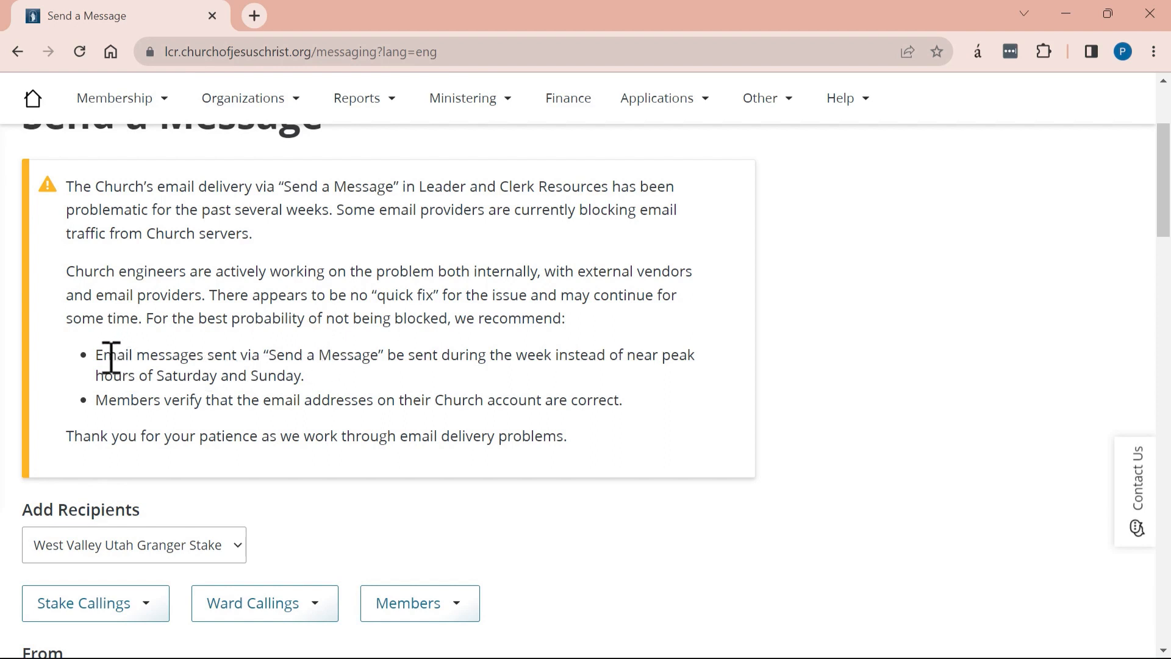
pyautogui.moveTo(102, 359); pyautogui.dragTo(683, 402)
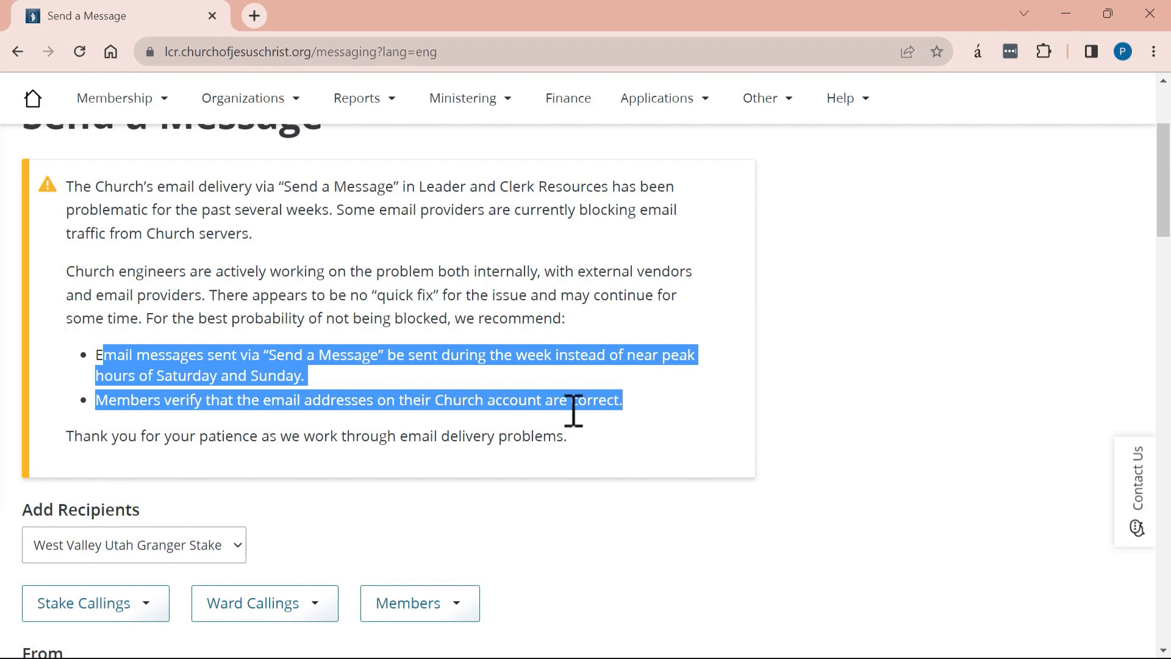
pyautogui.scroll(-5, 577, 418)
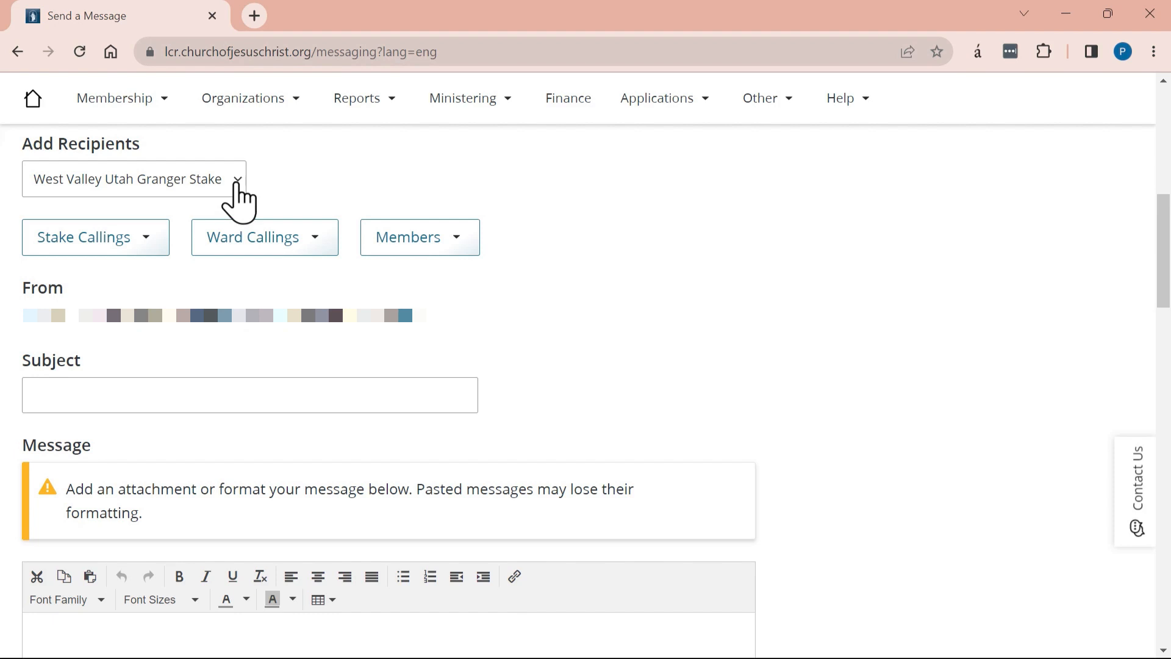
pyautogui.click(233, 196)
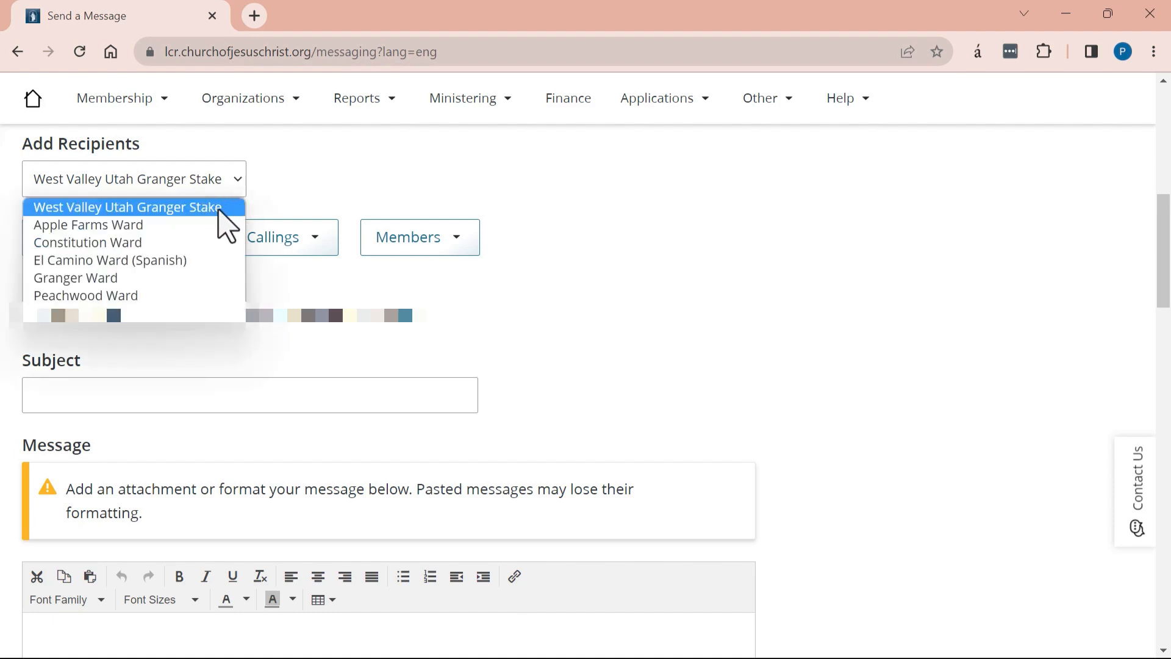
pyautogui.click(173, 226)
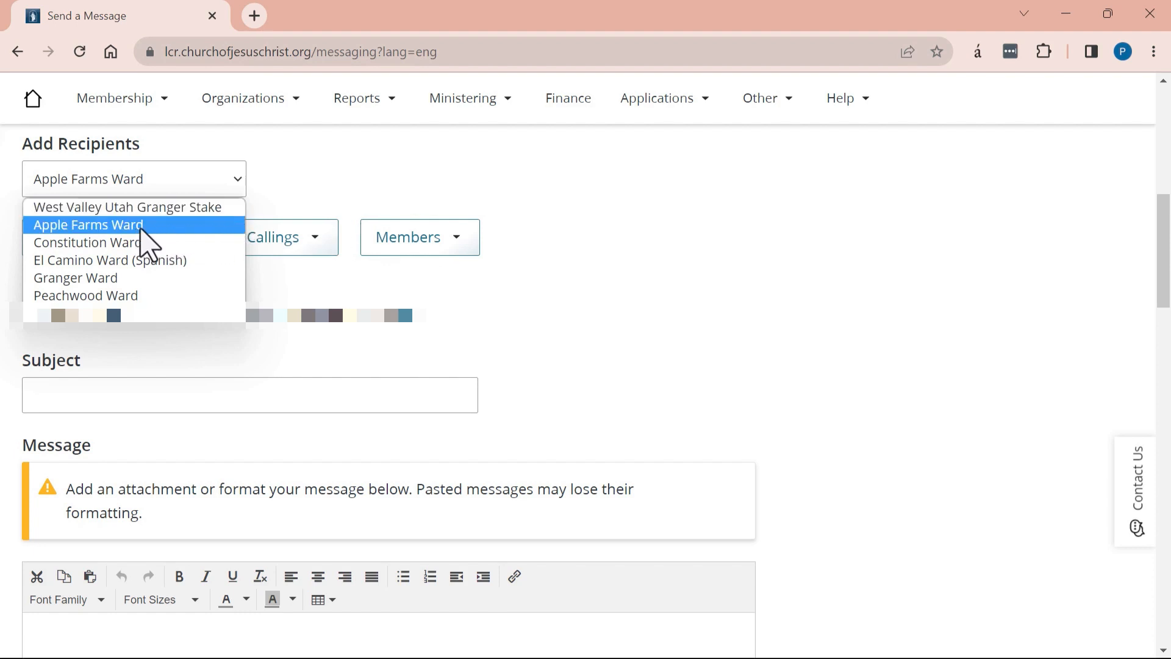
pyautogui.click(204, 208)
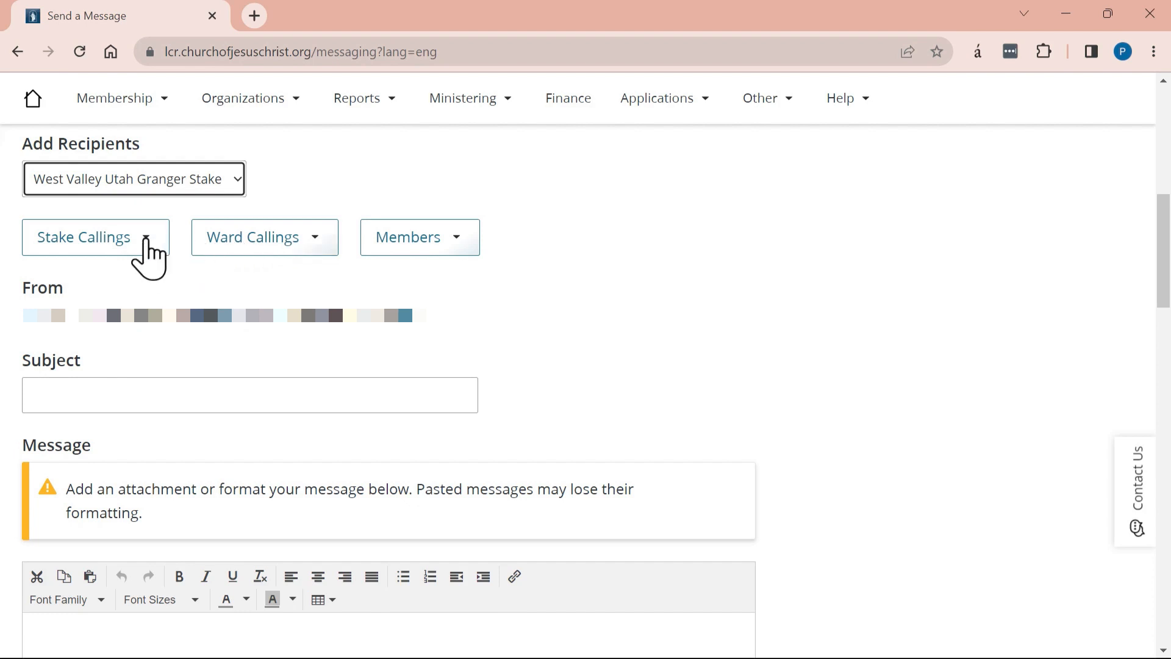
# - Check the Stake Callings list, then show the Ward Callings groups, All Bishops through Temple leaders
pyautogui.click(146, 244)
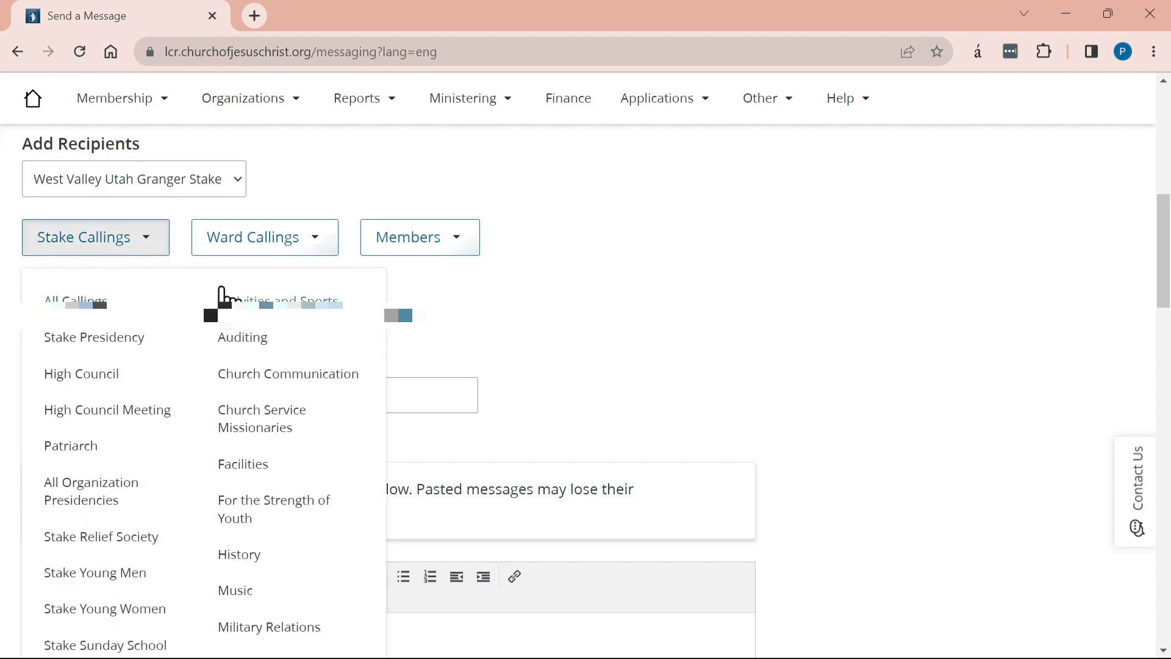
pyautogui.click(290, 210)
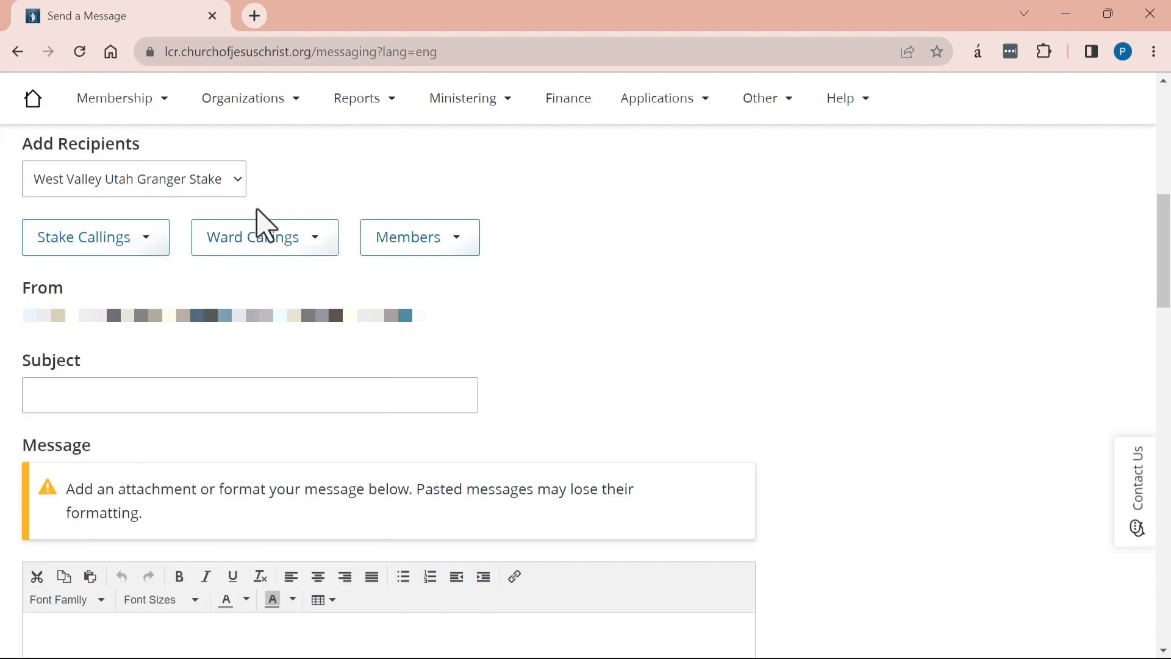
pyautogui.click(312, 243)
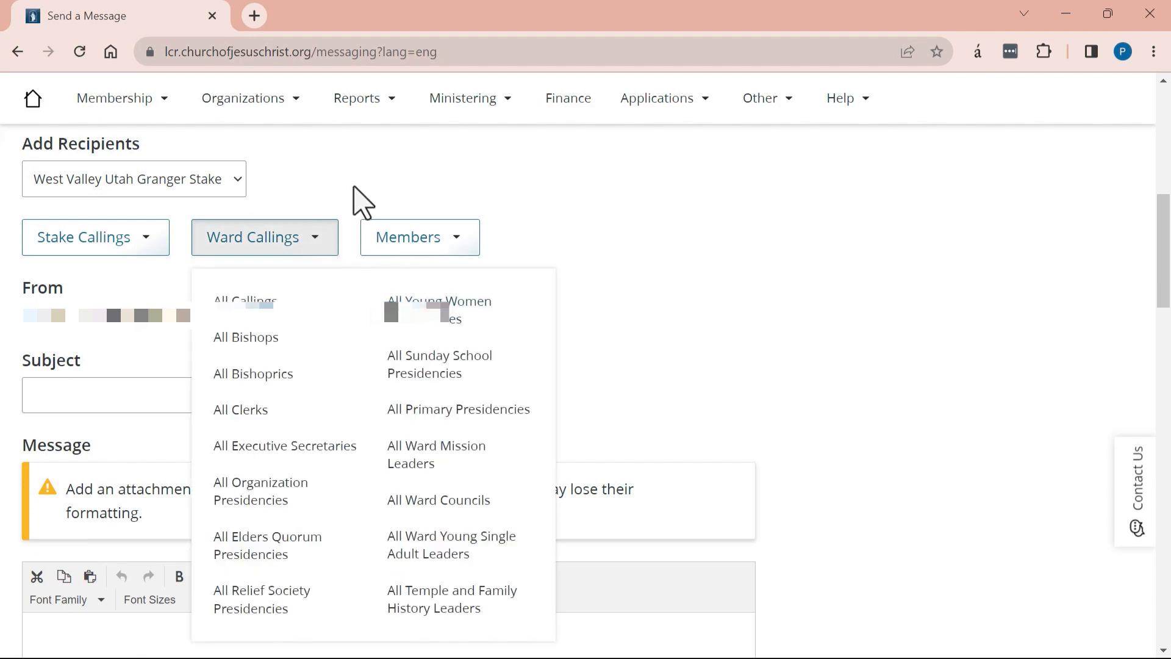
pyautogui.click(362, 201)
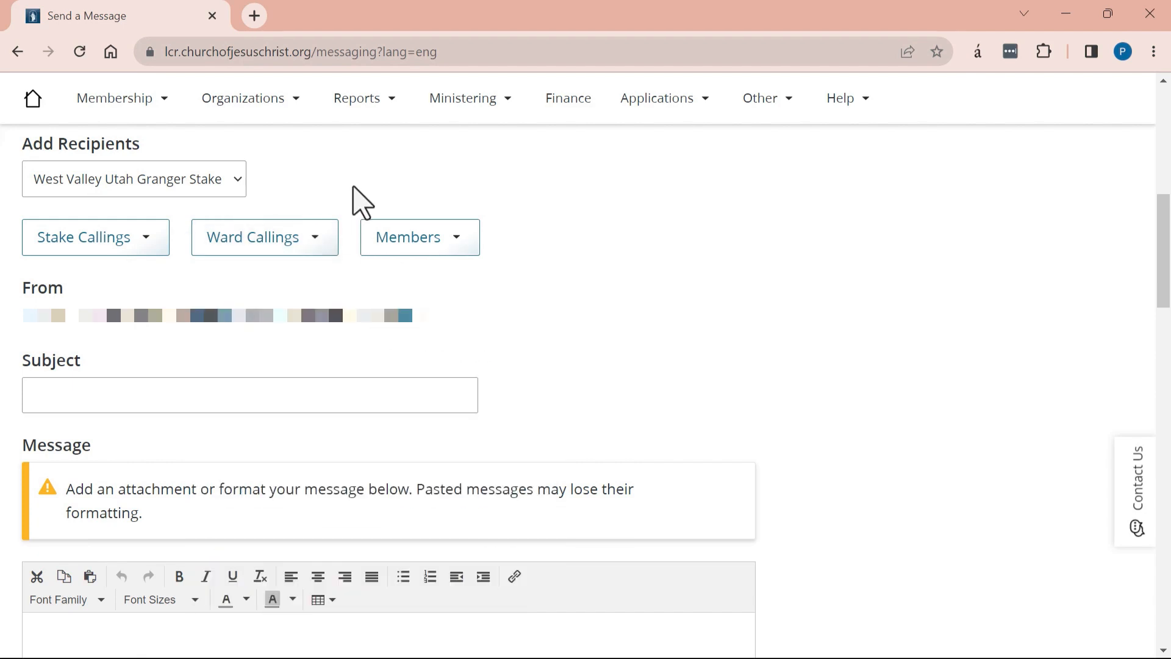
pyautogui.click(314, 250)
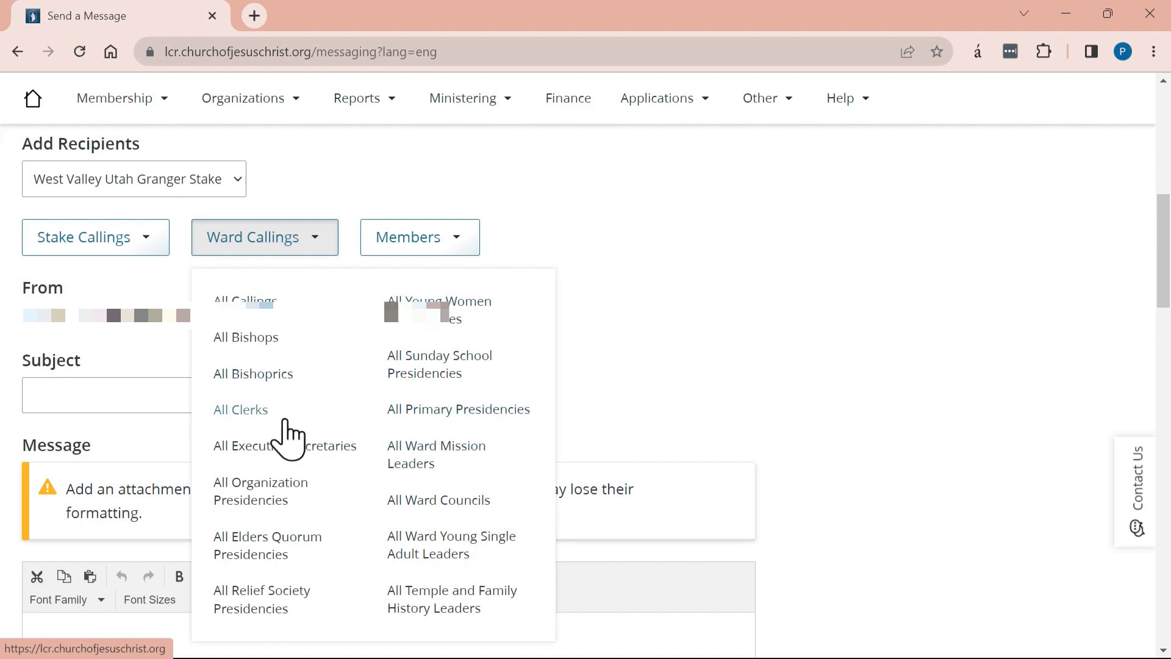
# - Add 13 recipients from All Clerks, selecting every clerk except the El Camino Ward clerk
pyautogui.click(257, 416)
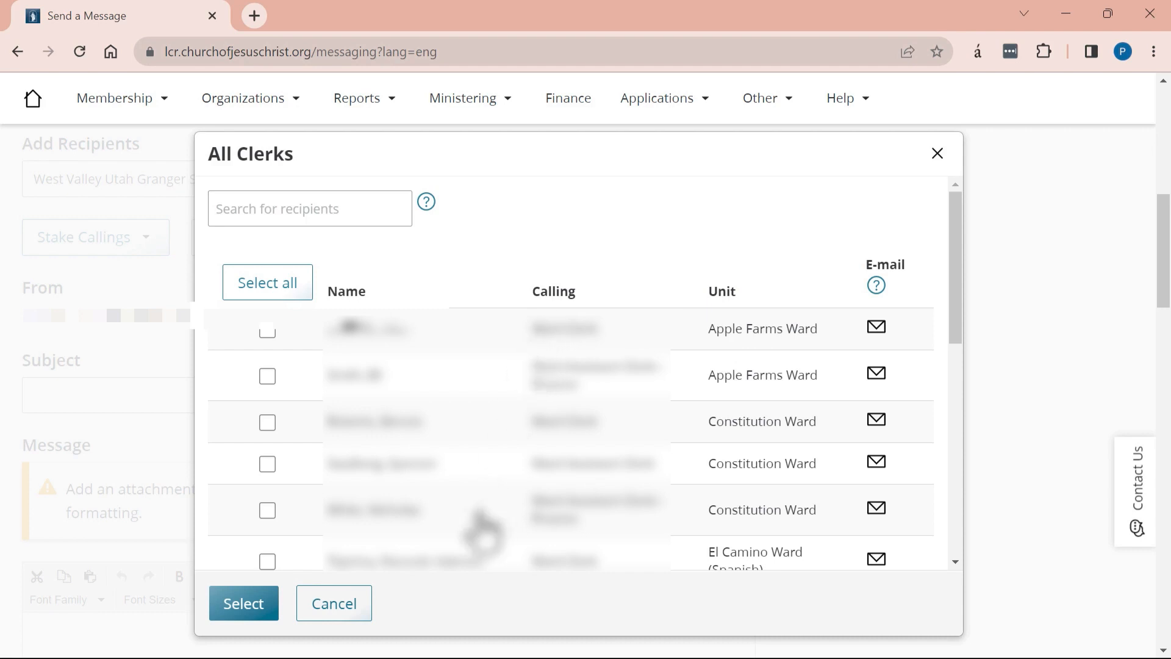
pyautogui.click(268, 286)
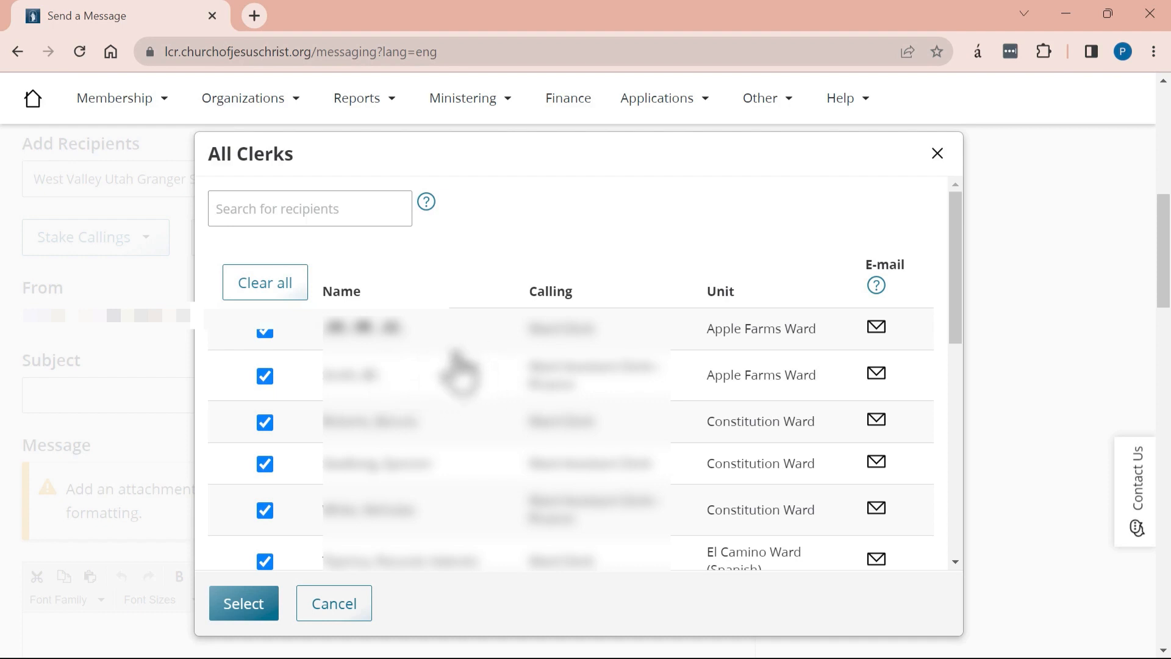
pyautogui.click(263, 556)
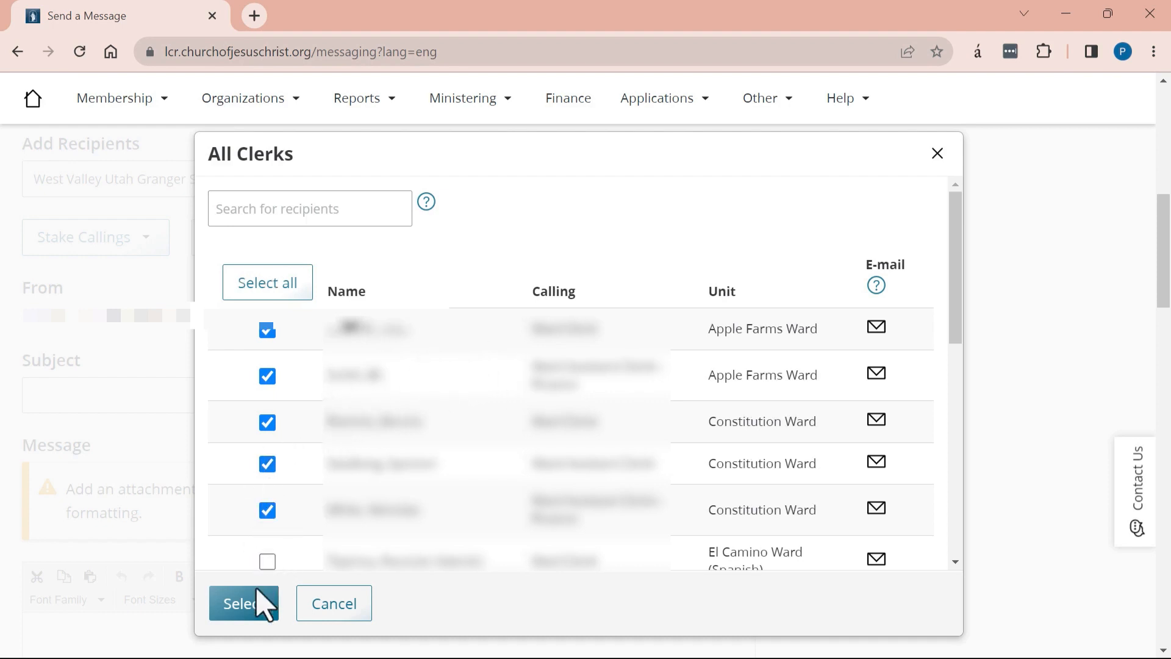
pyautogui.click(247, 607)
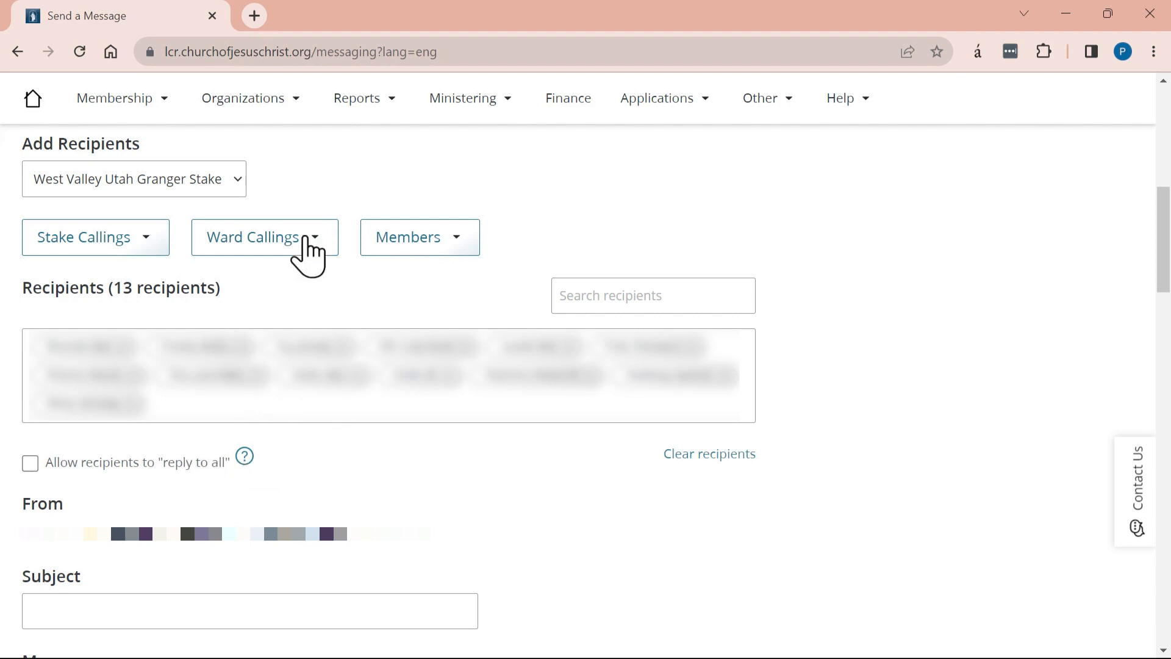
# - Add everyone in the Stake Callings Auditing group as recipients, bringing the total to 17
pyautogui.click(309, 247)
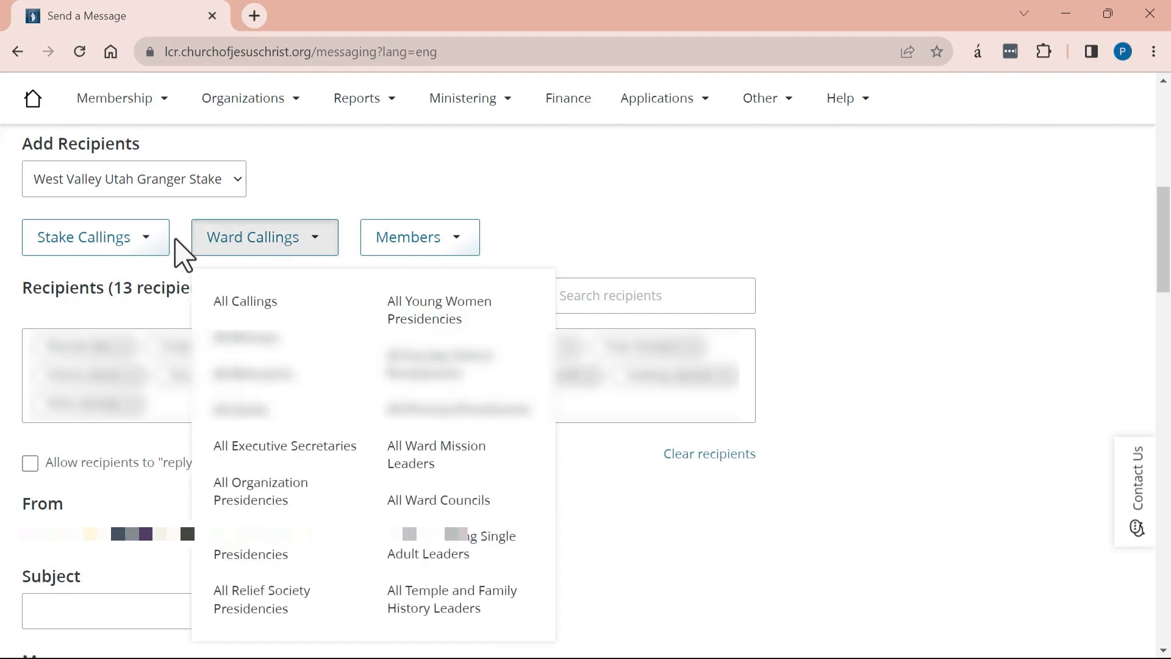
pyautogui.click(158, 255)
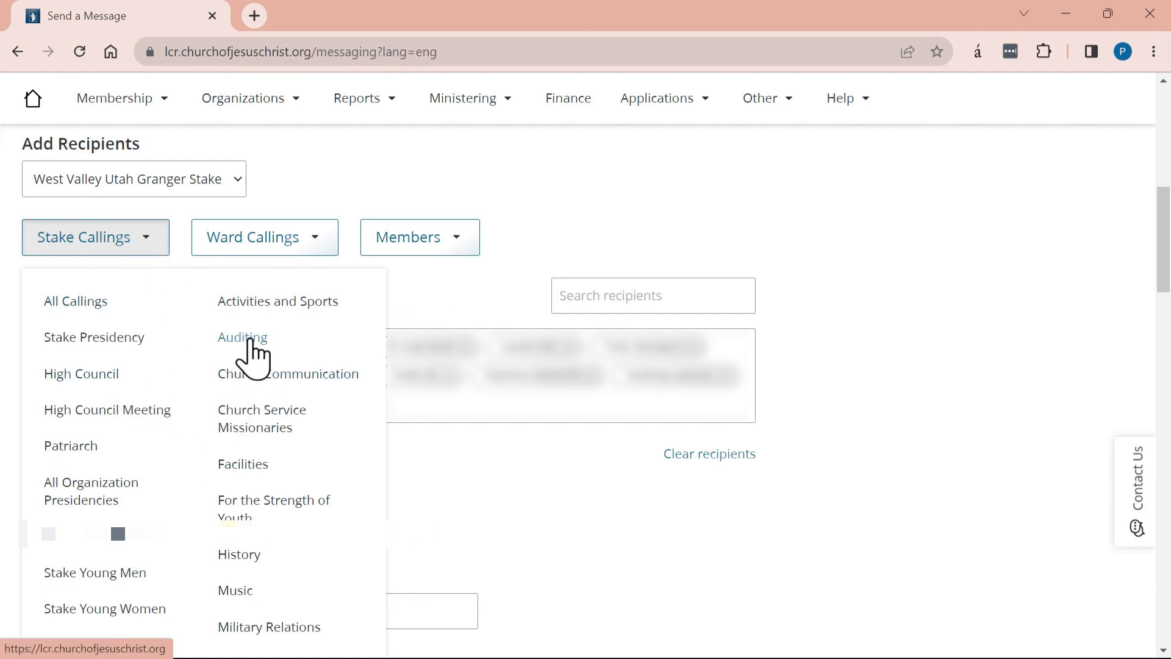
pyautogui.click(252, 341)
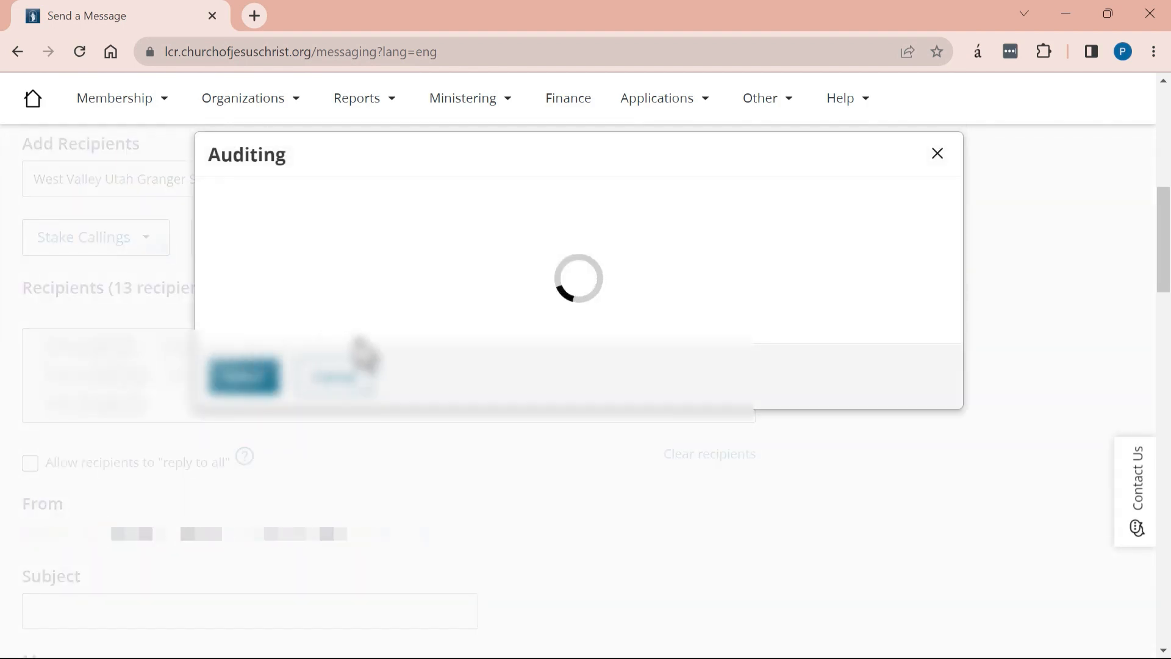
pyautogui.click(289, 404)
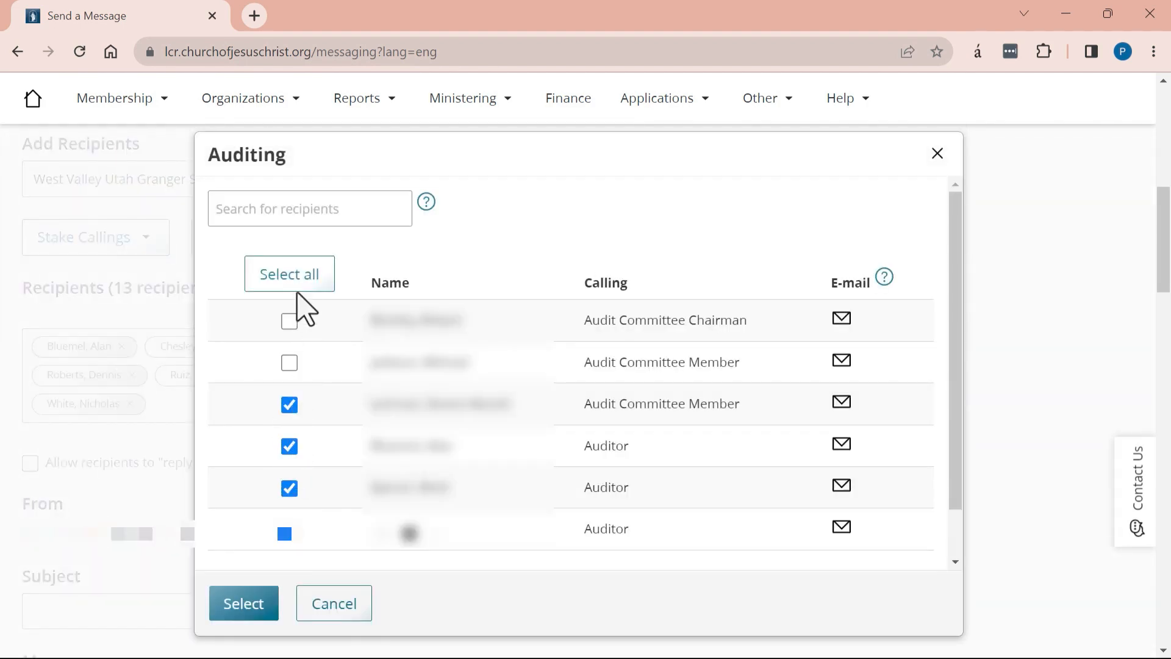
pyautogui.click(295, 278)
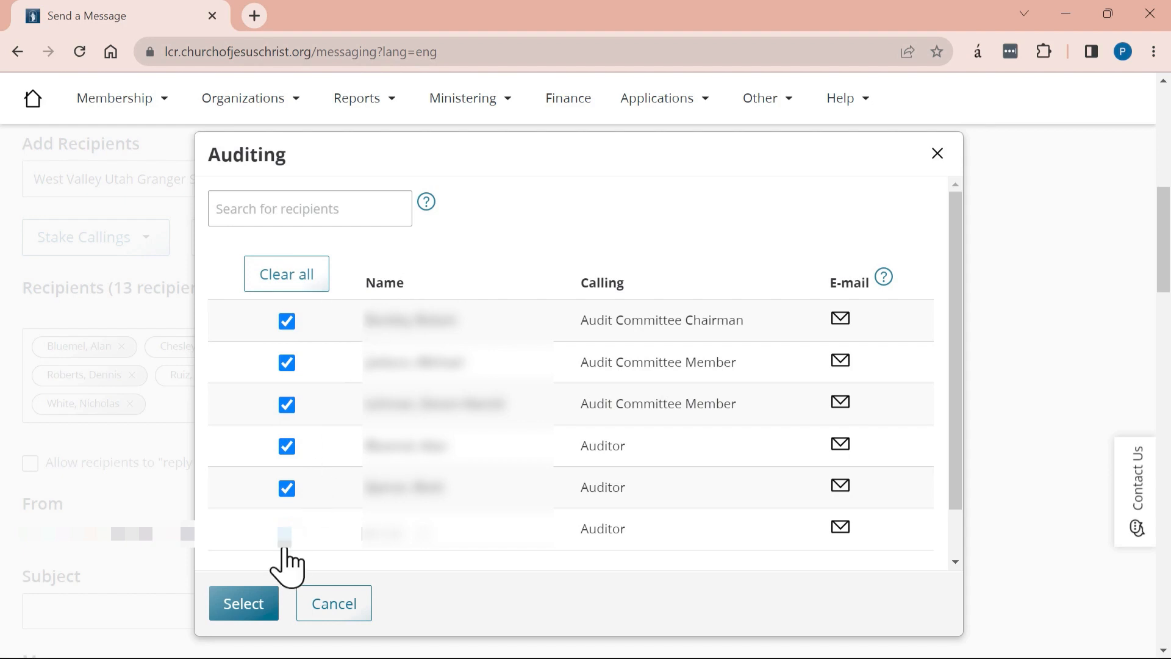
pyautogui.click(261, 610)
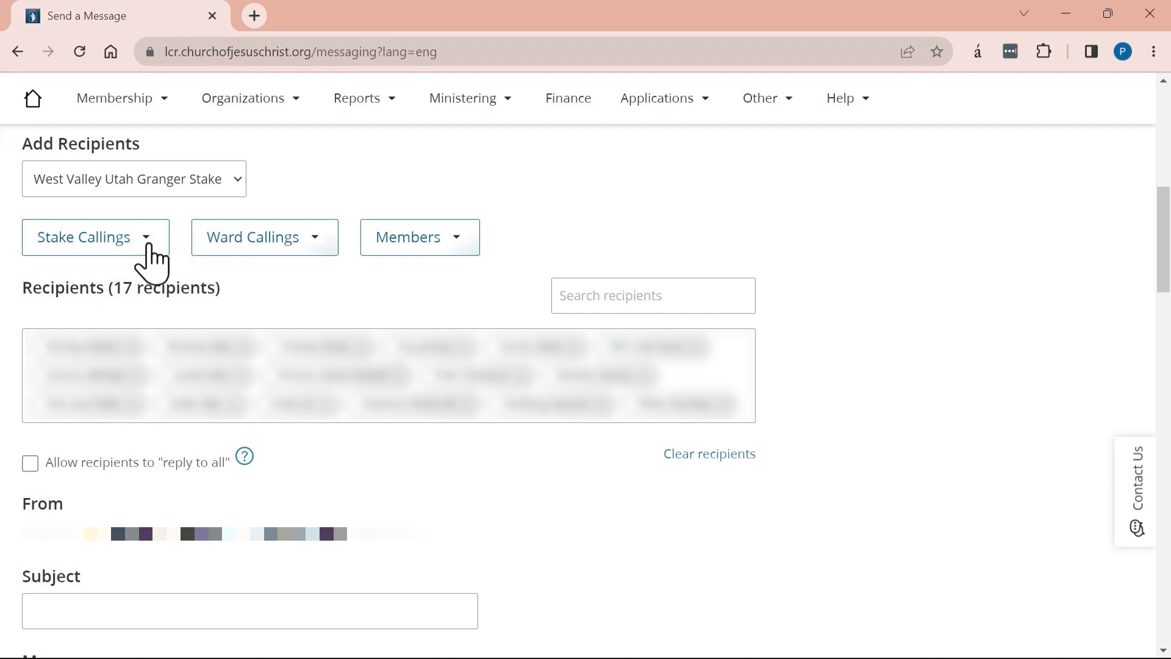
pyautogui.click(453, 256)
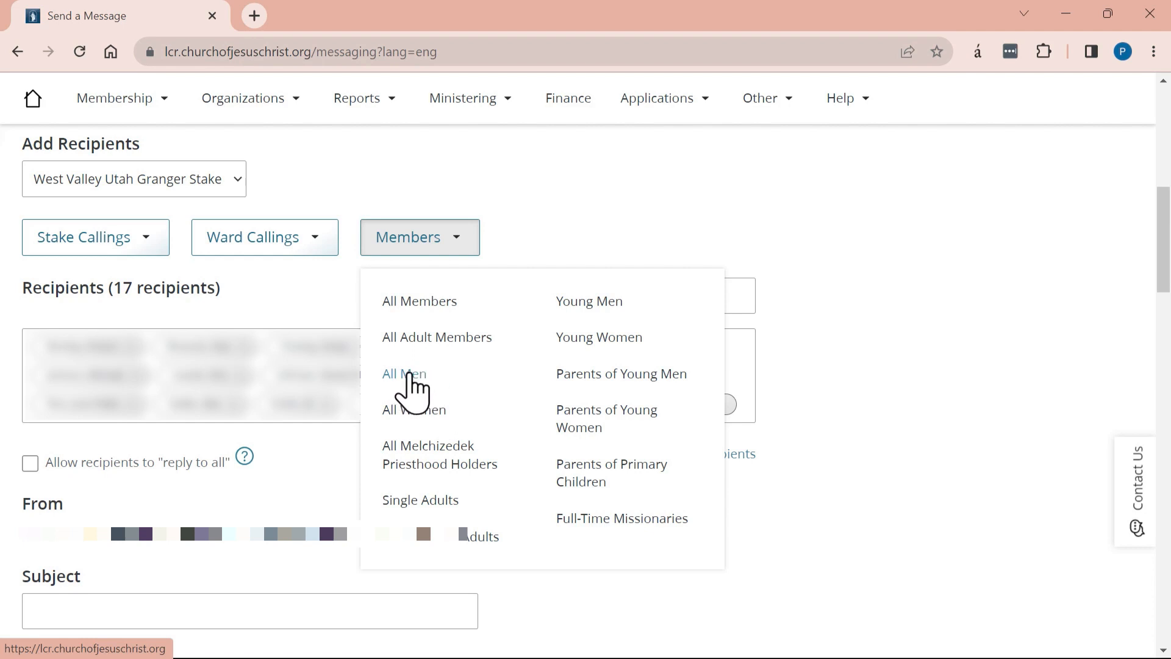
# - Add three men with e-mail addresses from Members > All Men, making 20 recipients
pyautogui.click(410, 391)
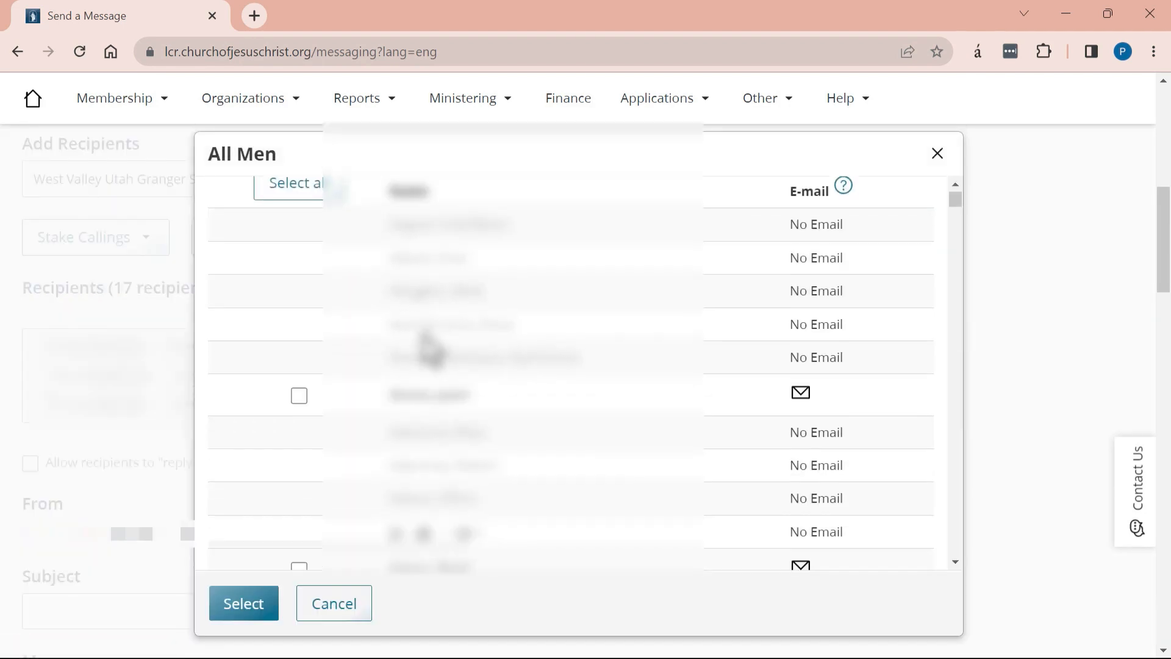
pyautogui.scroll(-5, 427, 341)
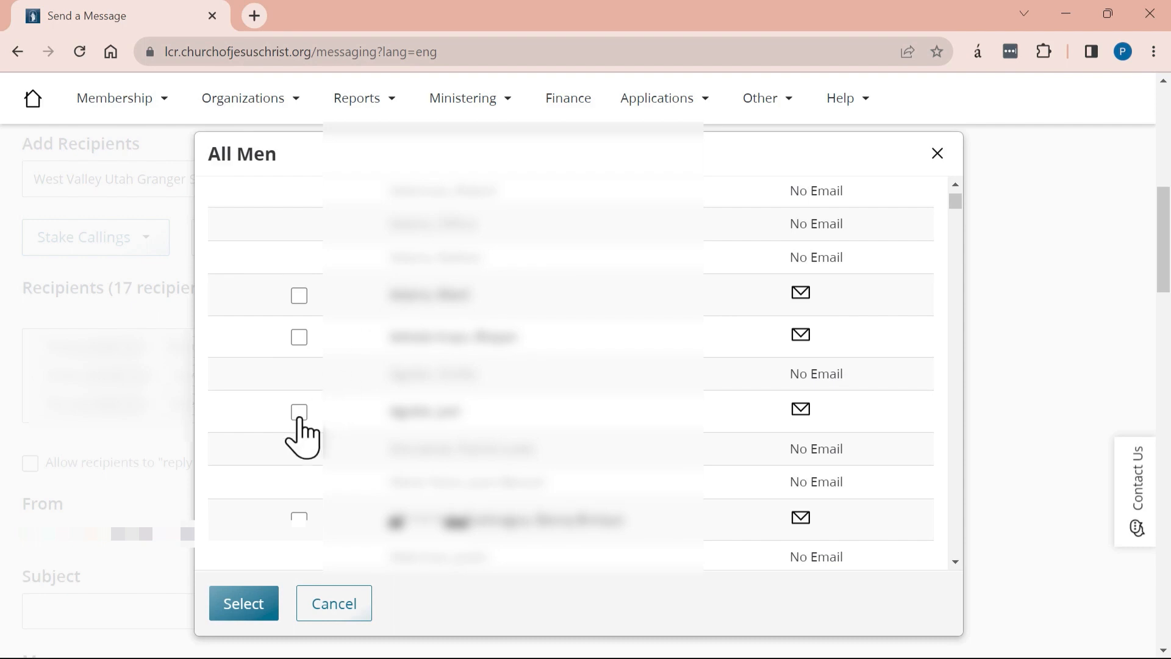
pyautogui.click(299, 413)
pyautogui.click(299, 295)
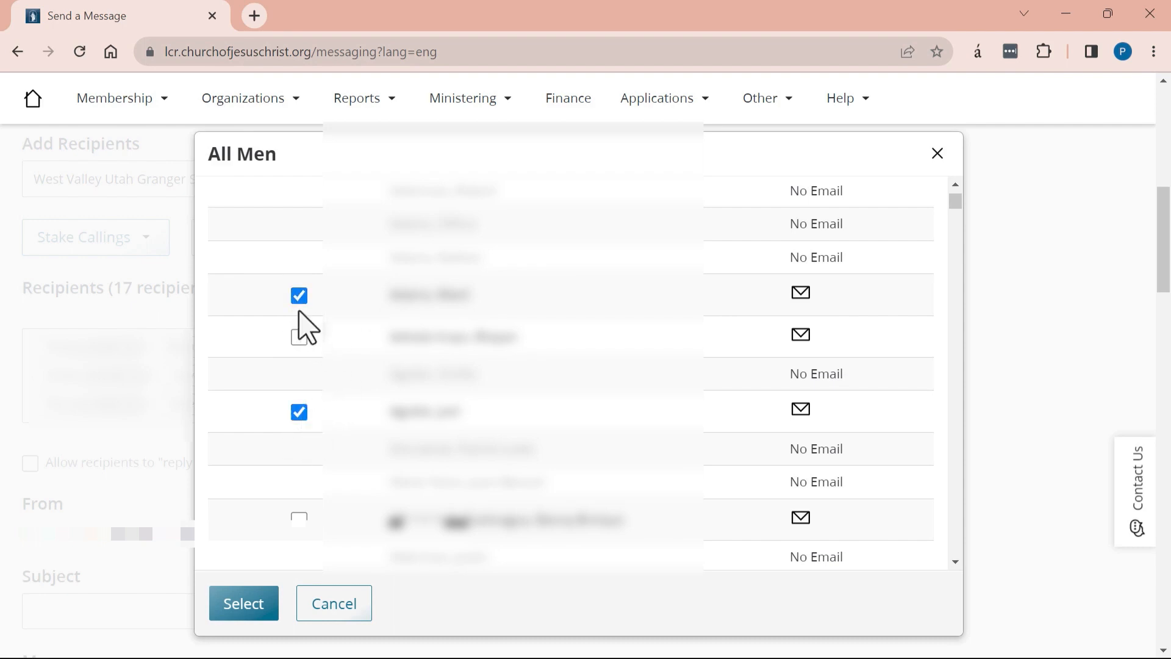
pyautogui.click(298, 336)
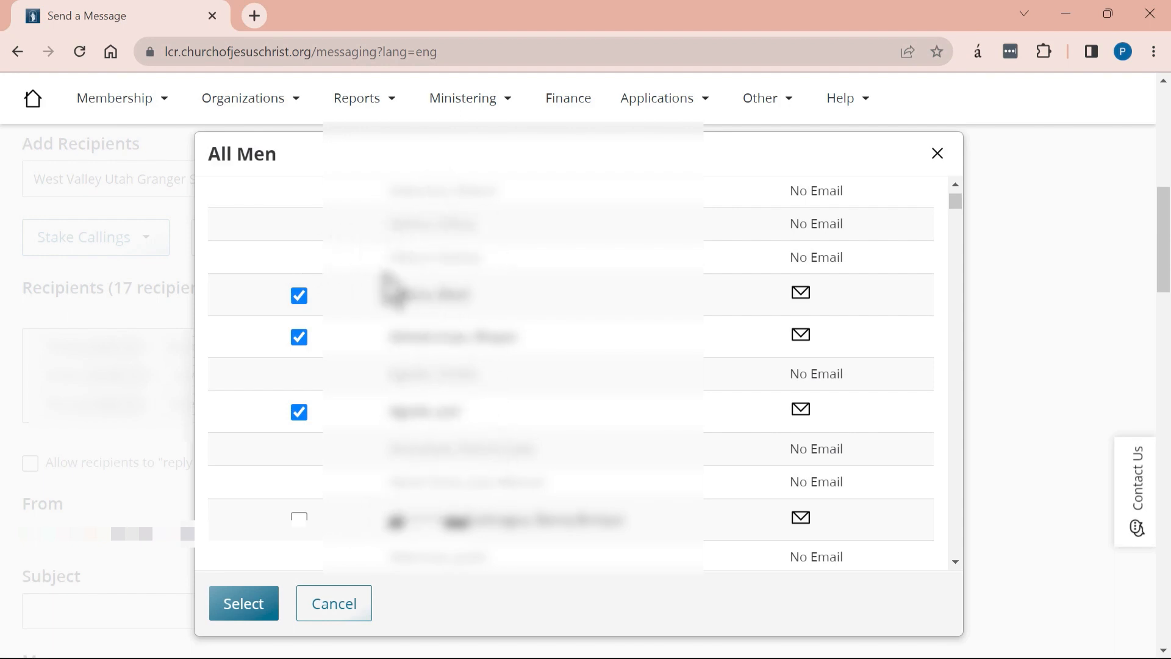
pyautogui.click(243, 605)
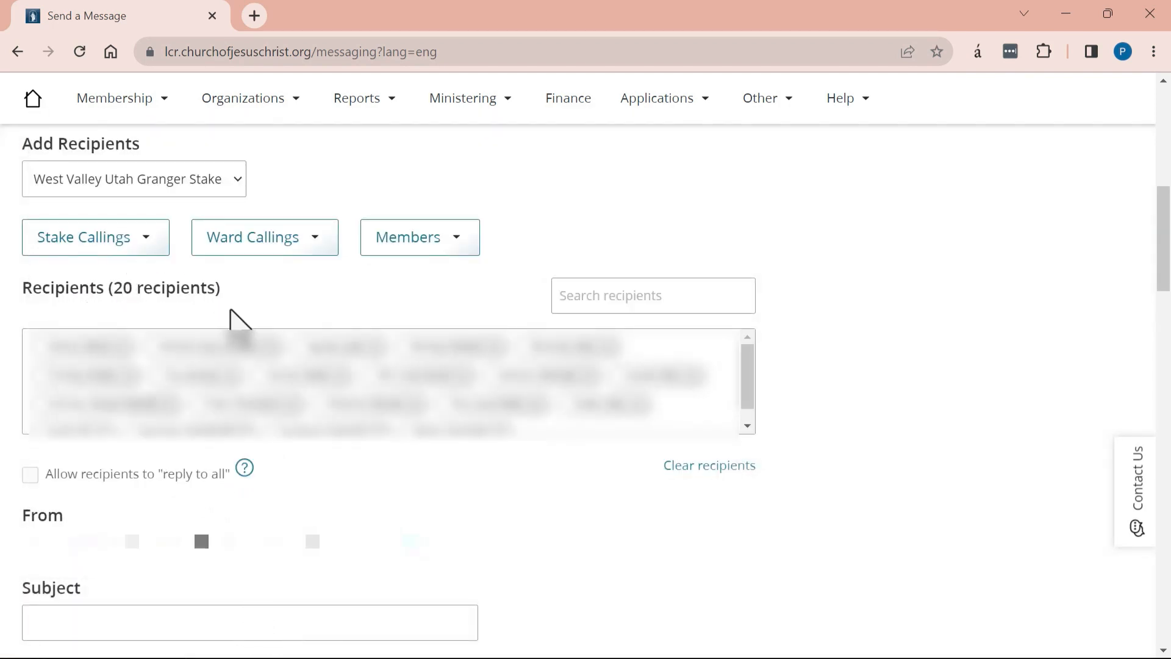
pyautogui.scroll(-6, 241, 330)
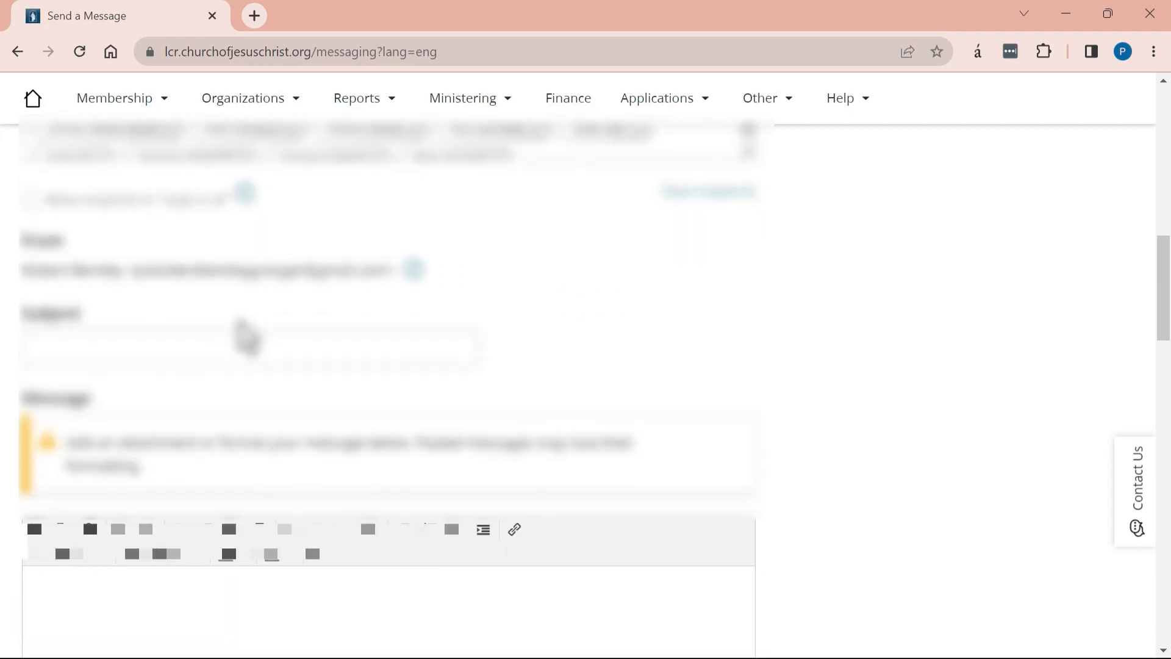
pyautogui.scroll(2, 241, 333)
pyautogui.scroll(-1, 229, 326)
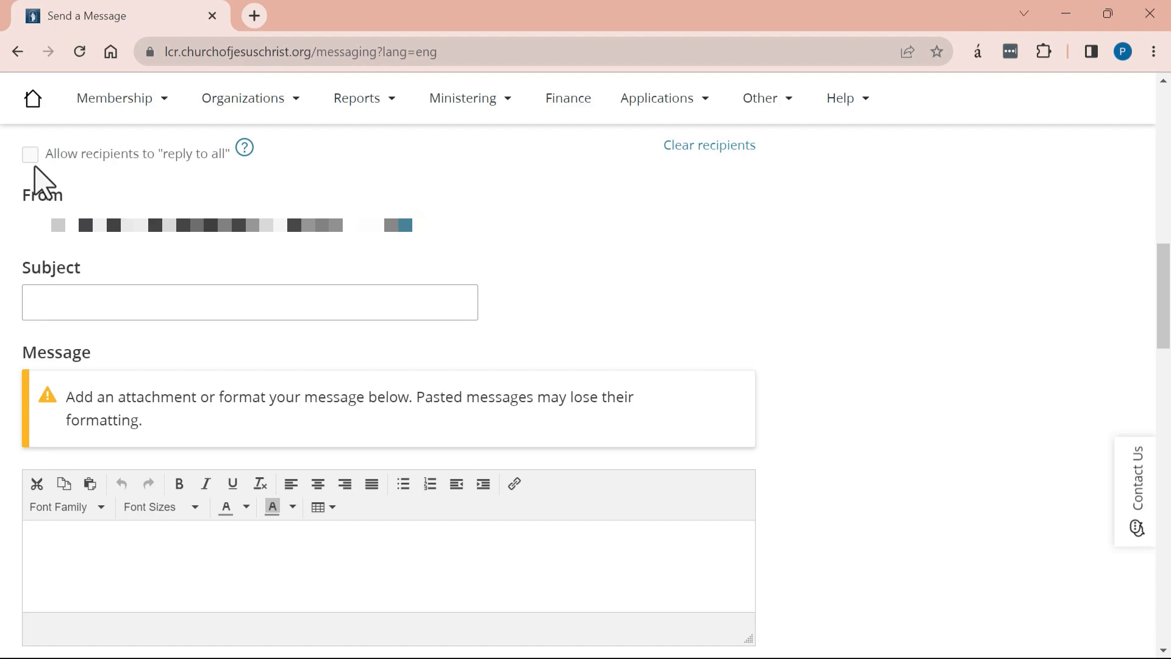
# - Enter 'Upcoming Service Project' as the message subject
pyautogui.click(91, 300)
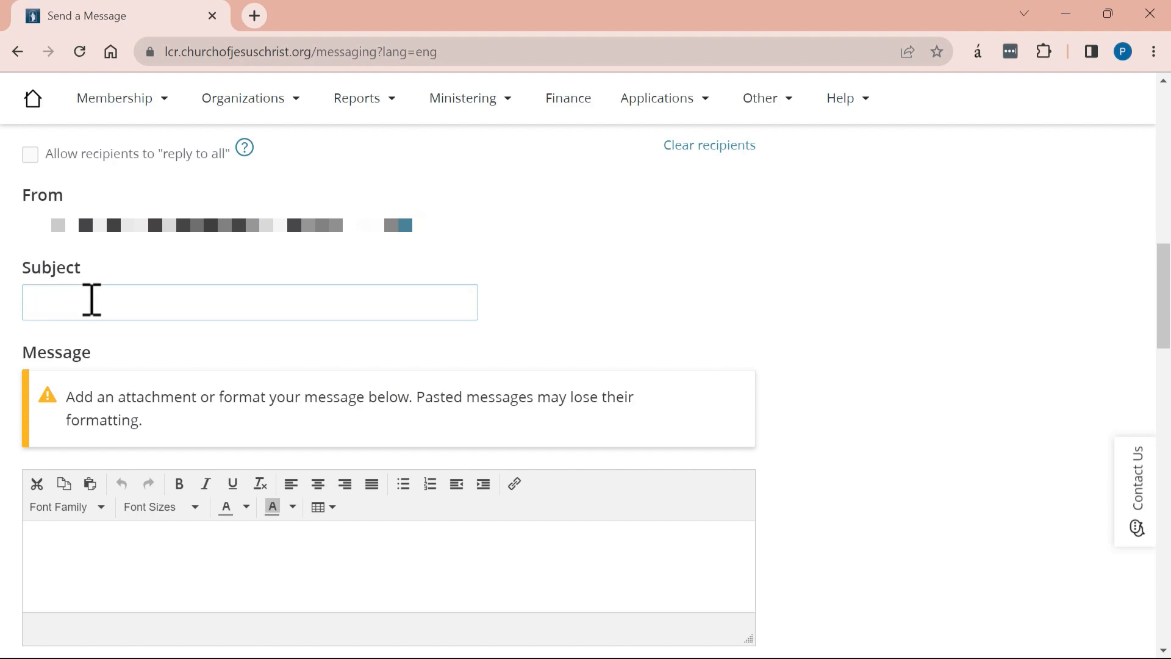
pyautogui.write('Upcoming Service Project')
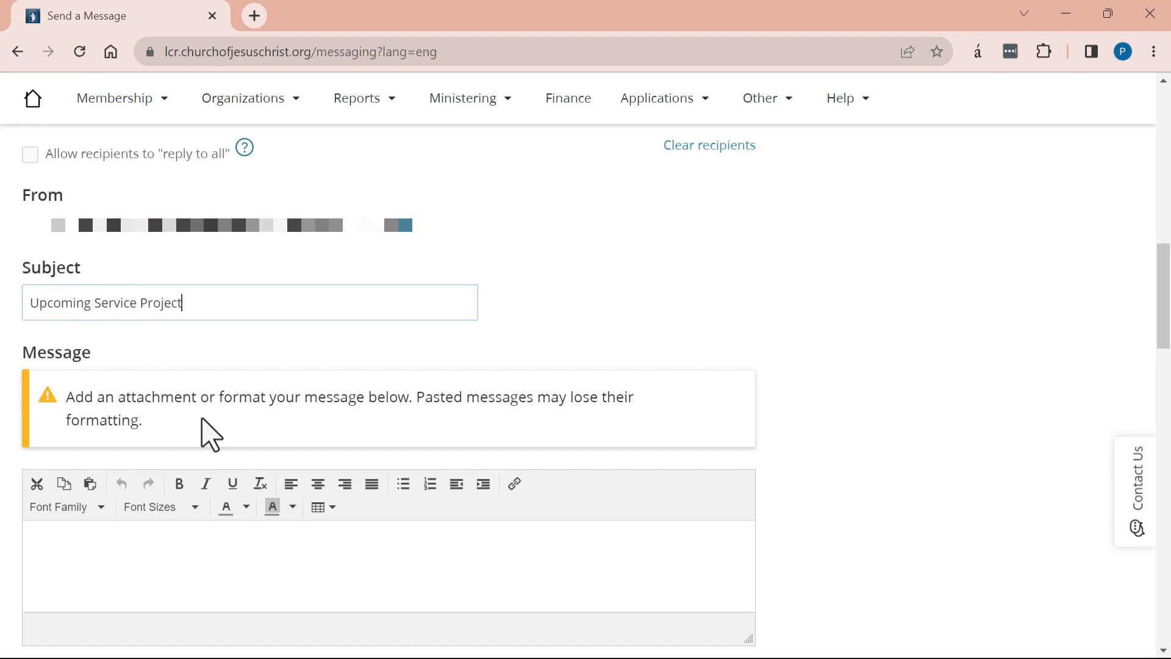
pyautogui.scroll(-3, 596, 390)
pyautogui.click(76, 330)
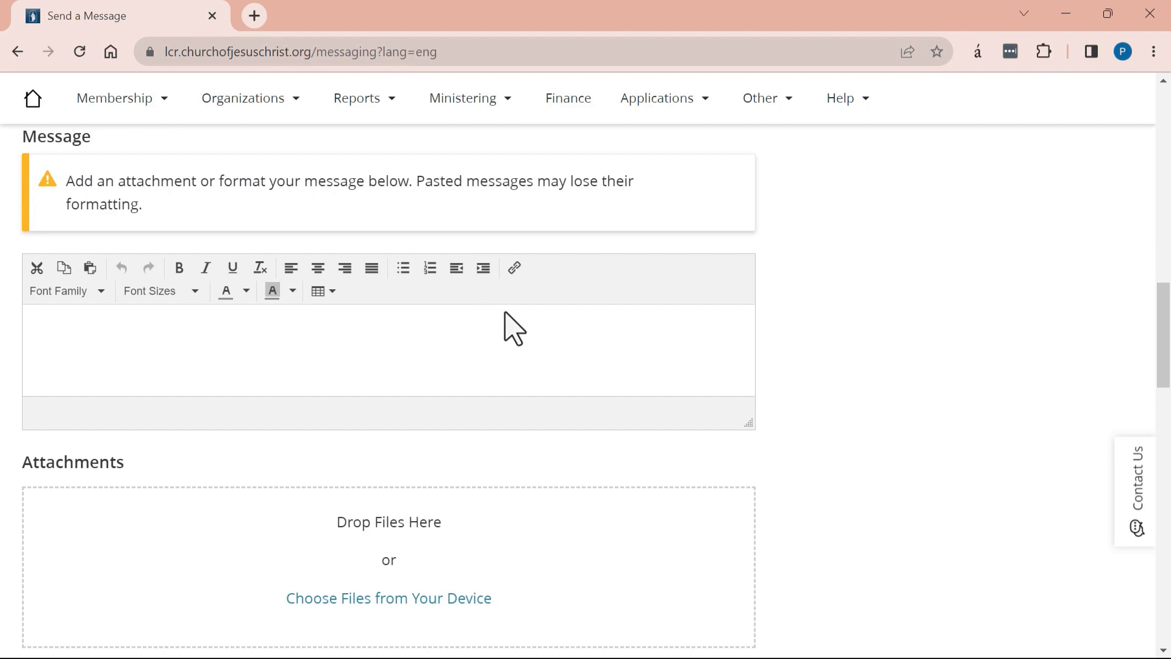
# - Type 'Dear members,' and begin the invitation to the upcoming service project
pyautogui.write('Dear members,  ')
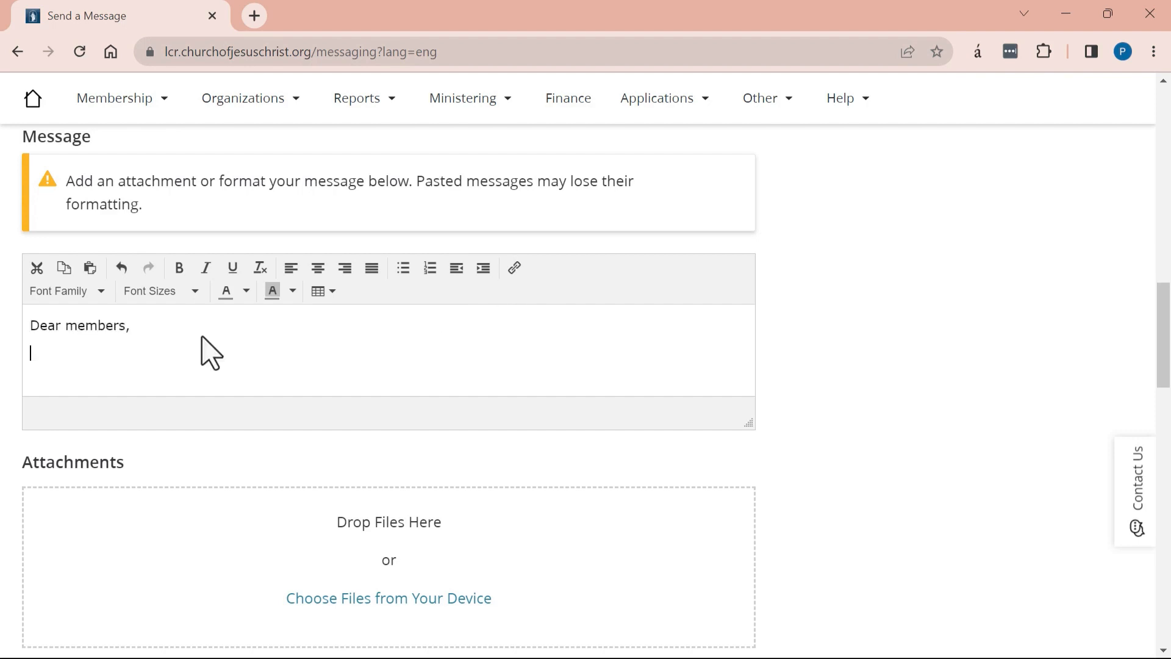
pyautogui.write('I want to invite all of you to our upcoming service project! It will be a wonderful ')
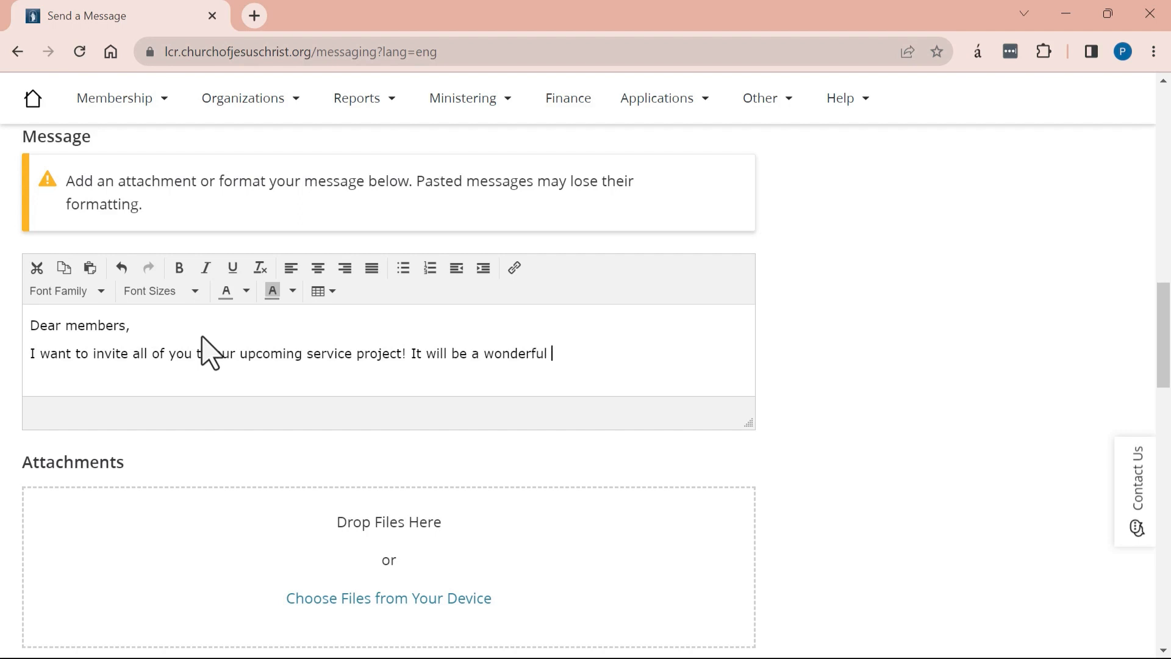
pyautogui.write('opportunity to help people in our neighborhood.')
pyautogui.scroll(-1, 331, 449)
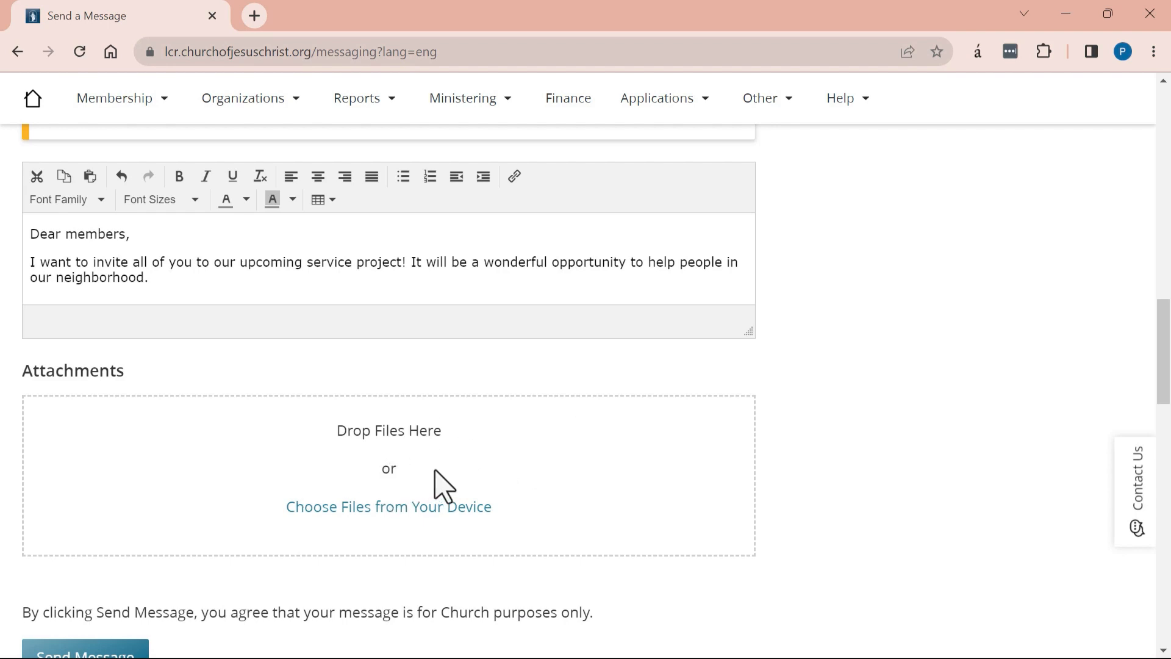
# - Attach the audio file Oso.mp3 (518 KB) to the message
pyautogui.click(401, 509)
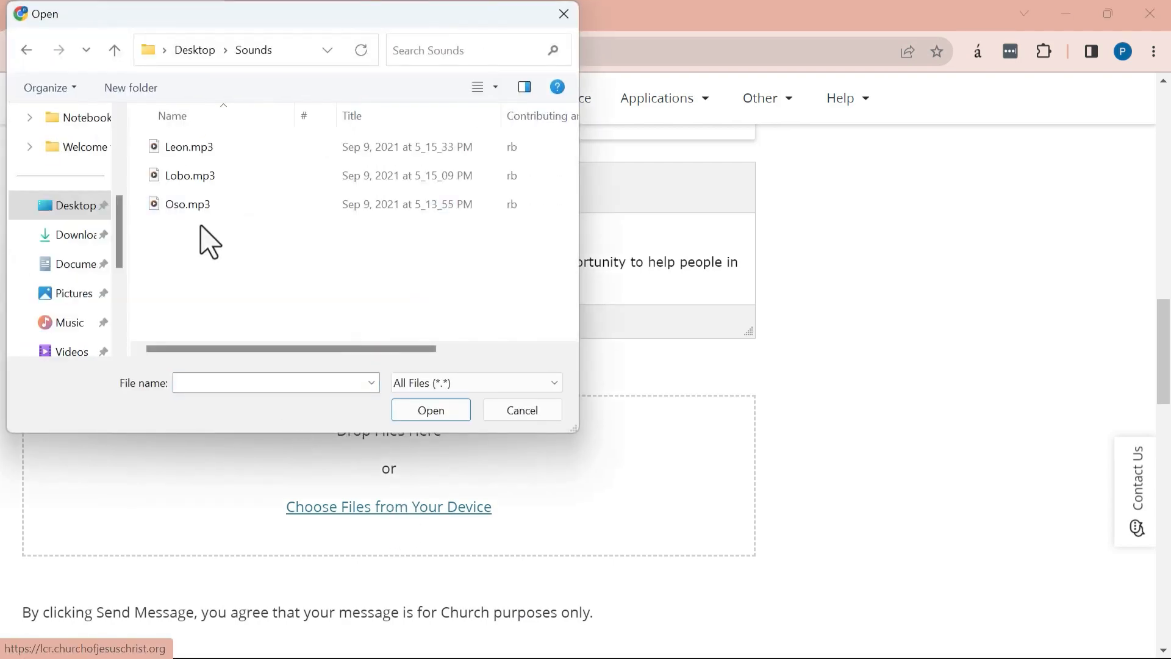
pyautogui.click(189, 205)
pyautogui.doubleClick(188, 205)
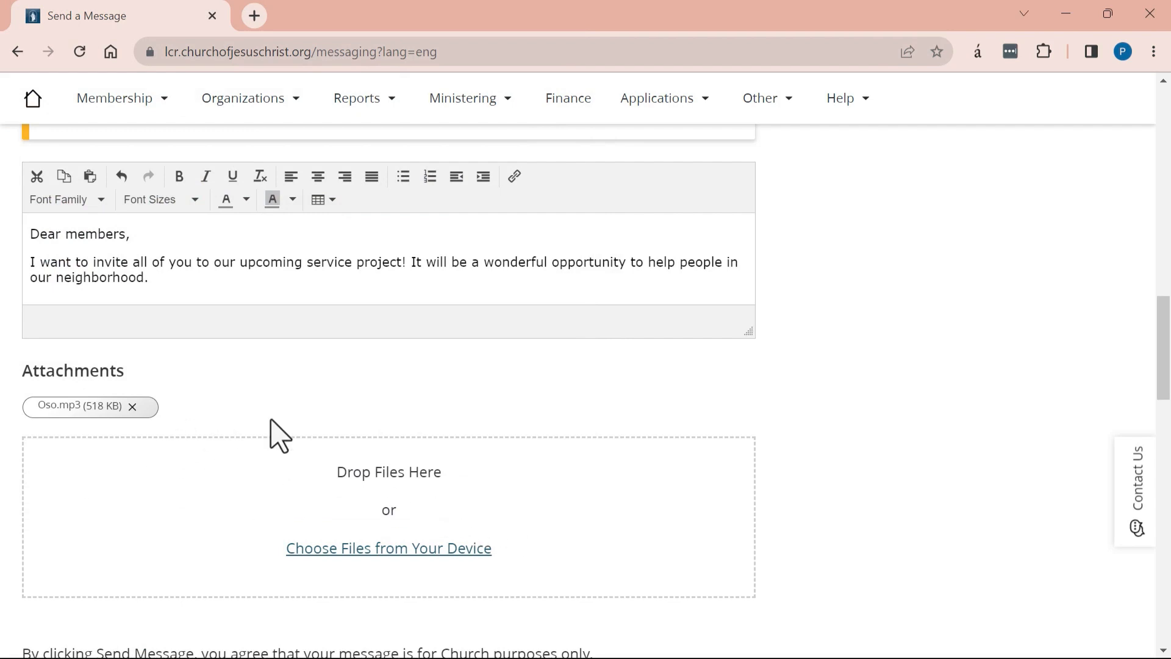
pyautogui.scroll(-3, 340, 459)
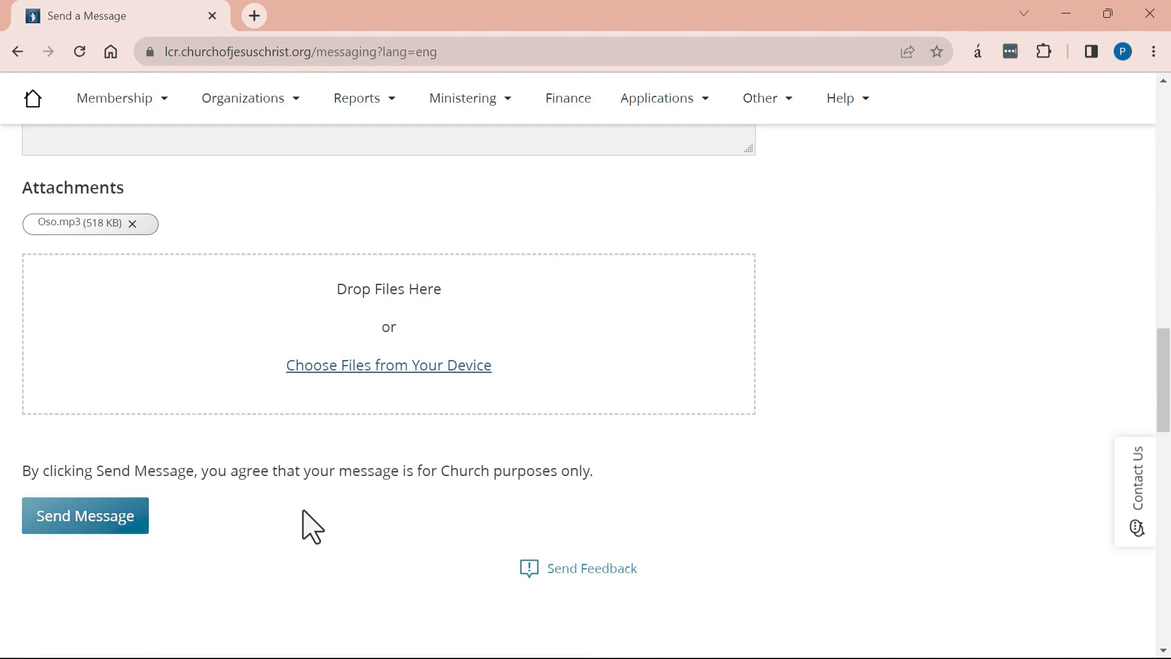
pyautogui.scroll(6, 313, 526)
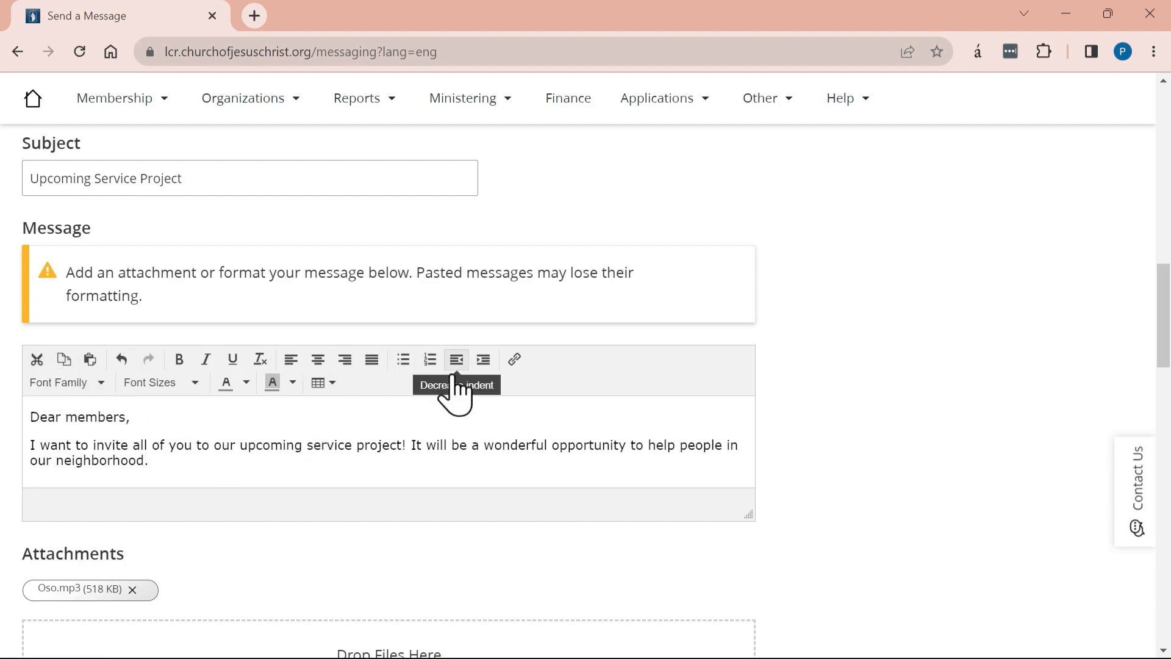
# - Try centre, right and left alignment plus bold, italic and underline on the paragraph, then revert them
pyautogui.moveTo(173, 461); pyautogui.dragTo(12, 450)
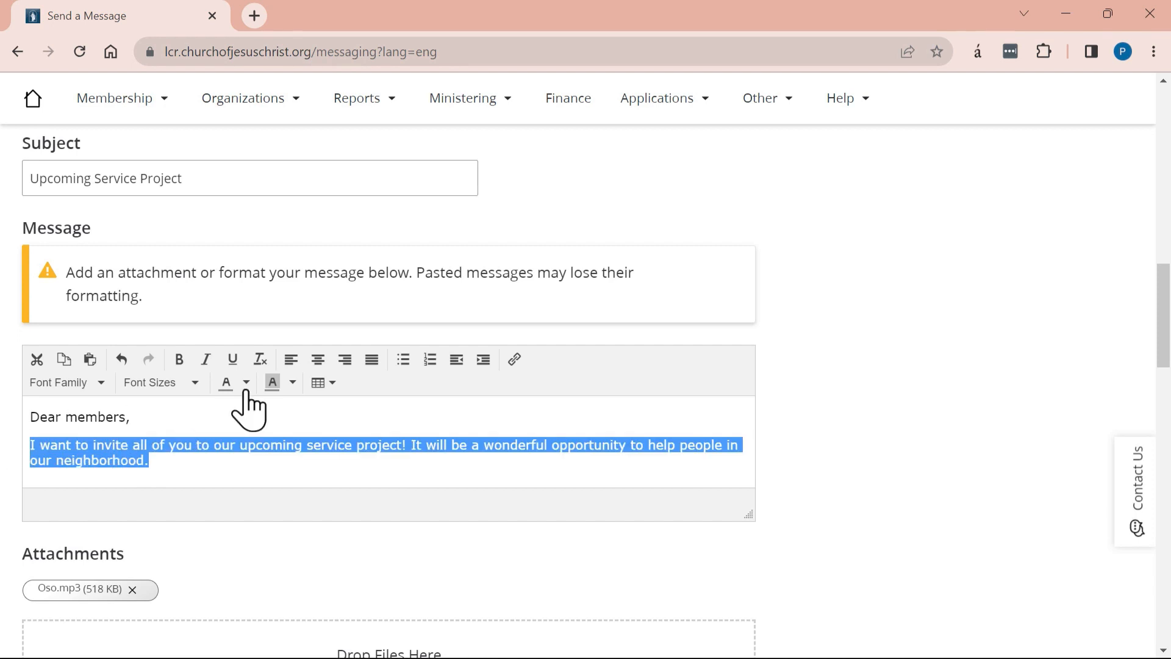
pyautogui.click(318, 359)
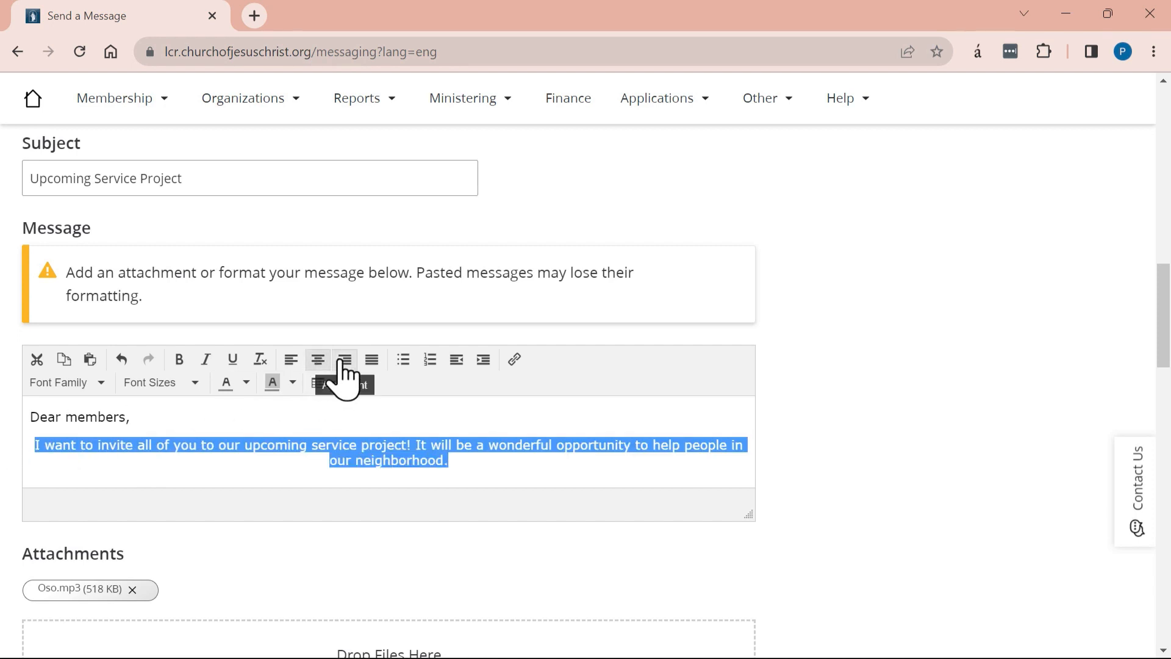
pyautogui.click(344, 361)
pyautogui.click(290, 361)
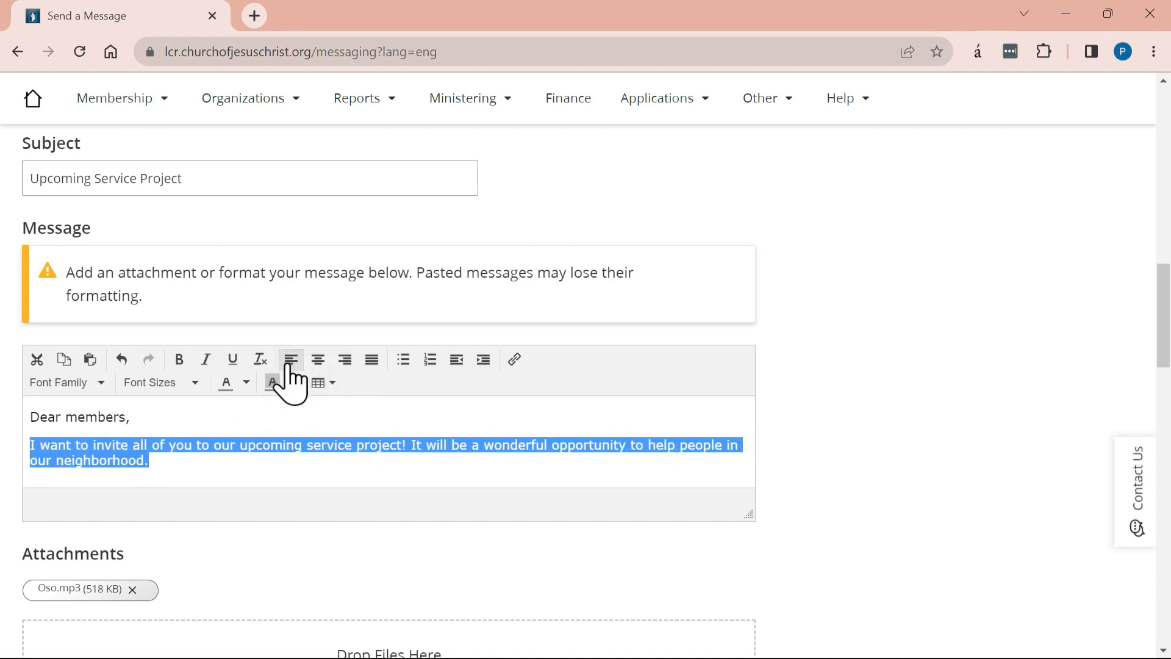
pyautogui.click(231, 364)
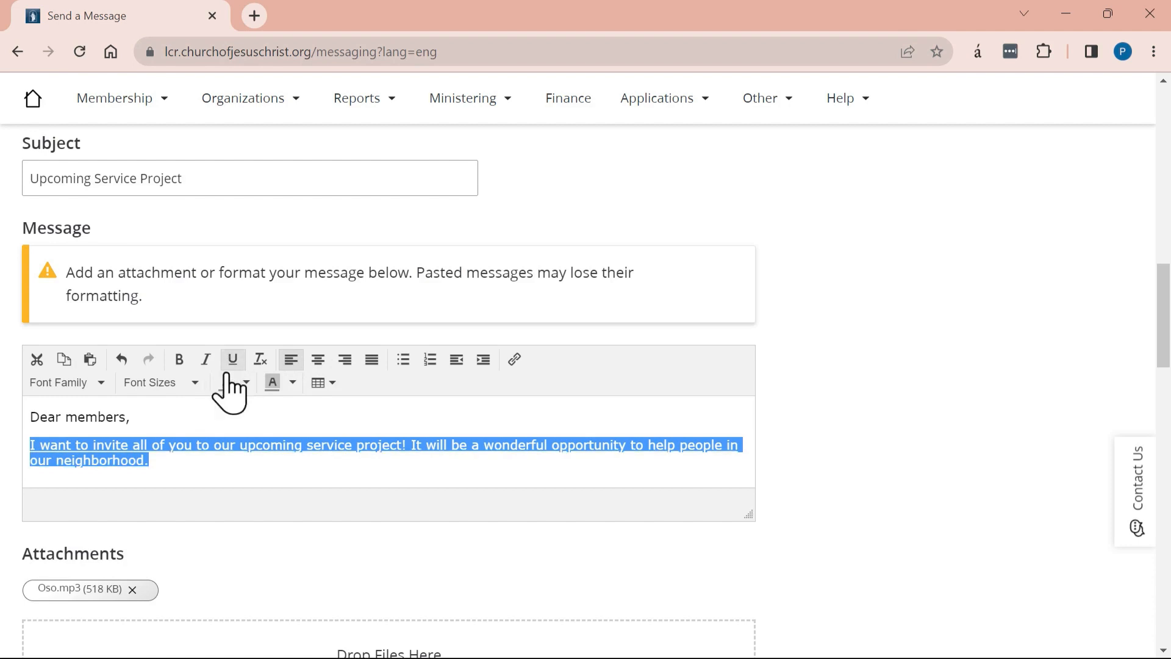
pyautogui.click(178, 360)
pyautogui.click(205, 361)
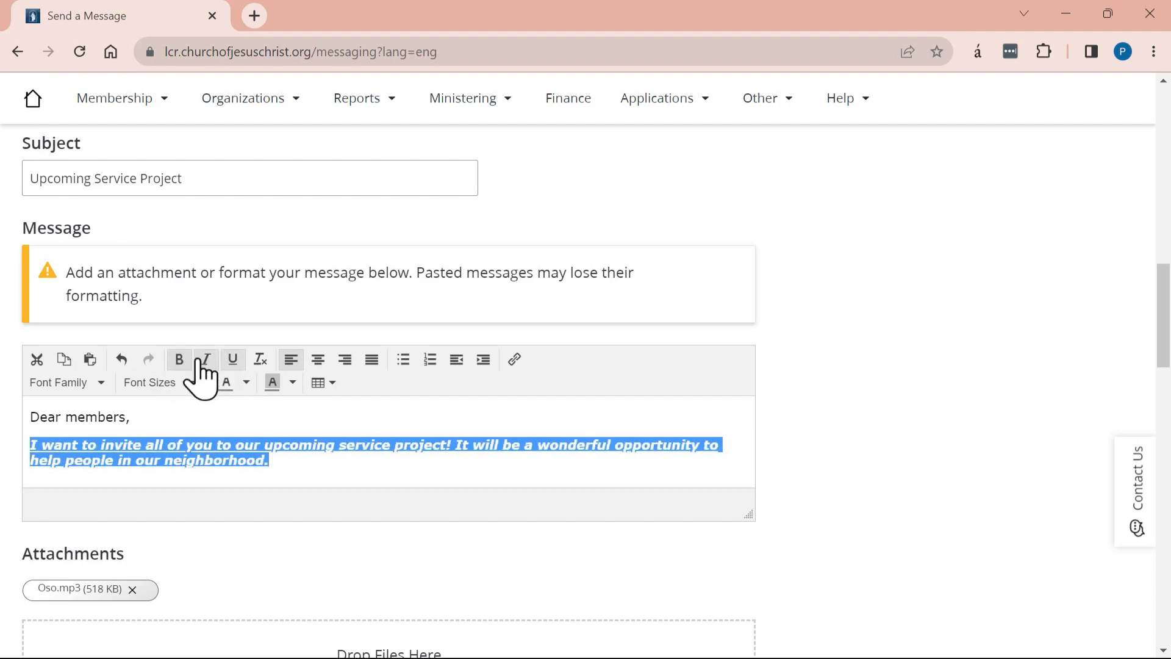
pyautogui.click(179, 359)
pyautogui.click(206, 359)
pyautogui.click(232, 359)
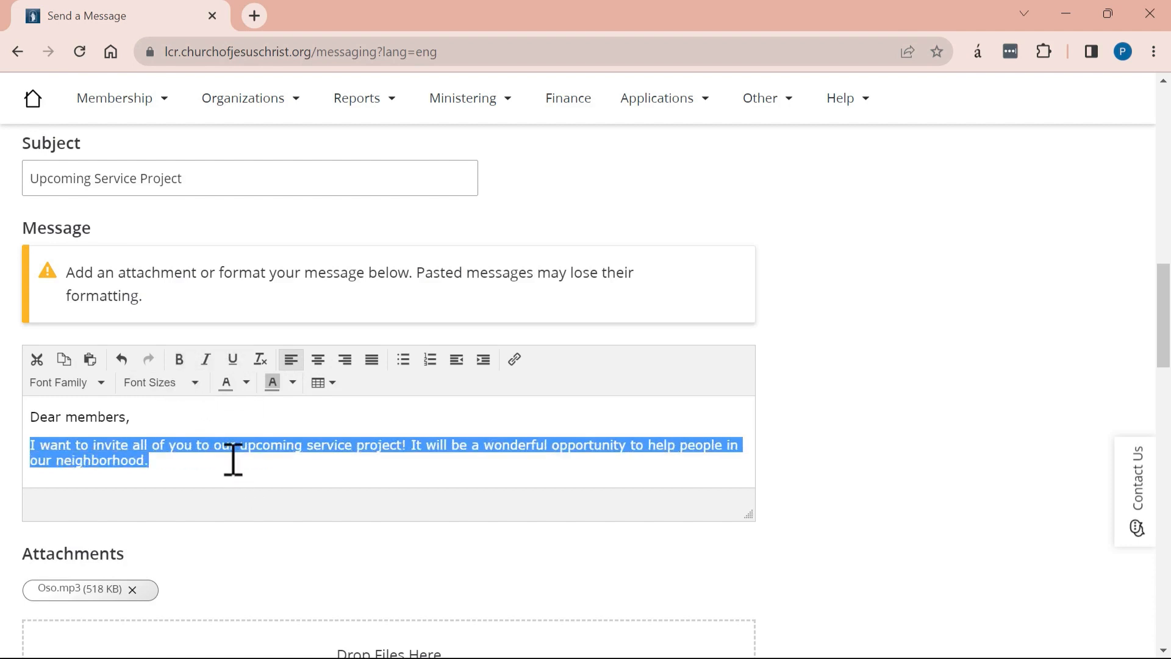
pyautogui.click(233, 455)
# - Make 'our upcoming service project' bold olive text with yellow highlight, then start a new paragraph
pyautogui.moveTo(211, 447); pyautogui.dragTo(404, 445)
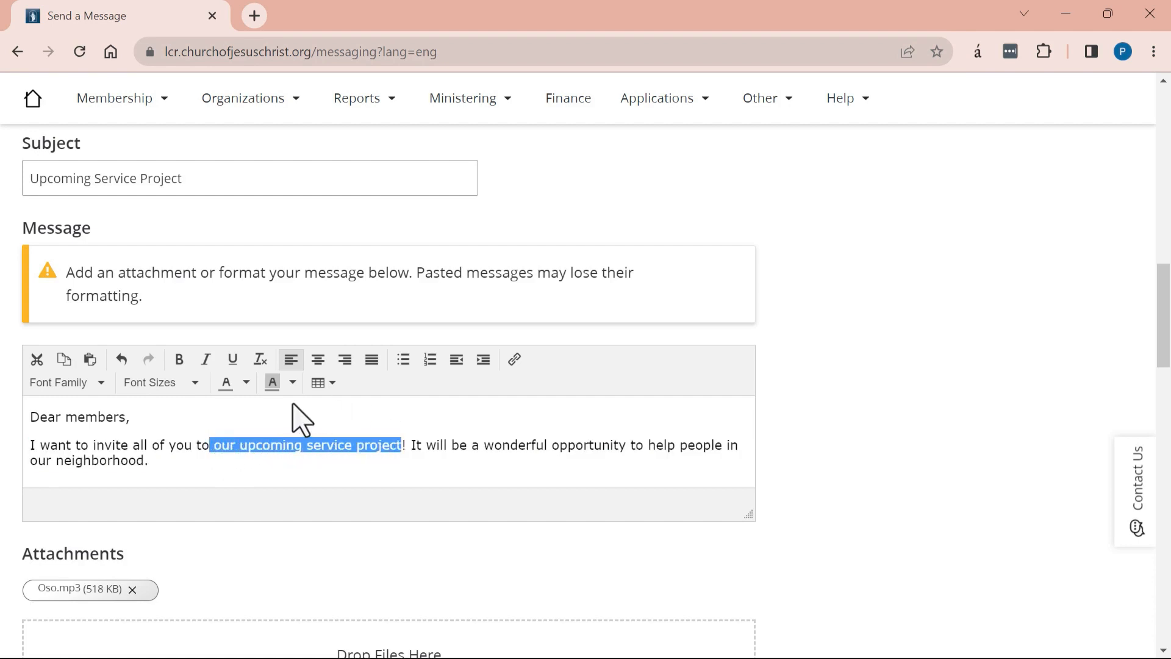
pyautogui.click(179, 360)
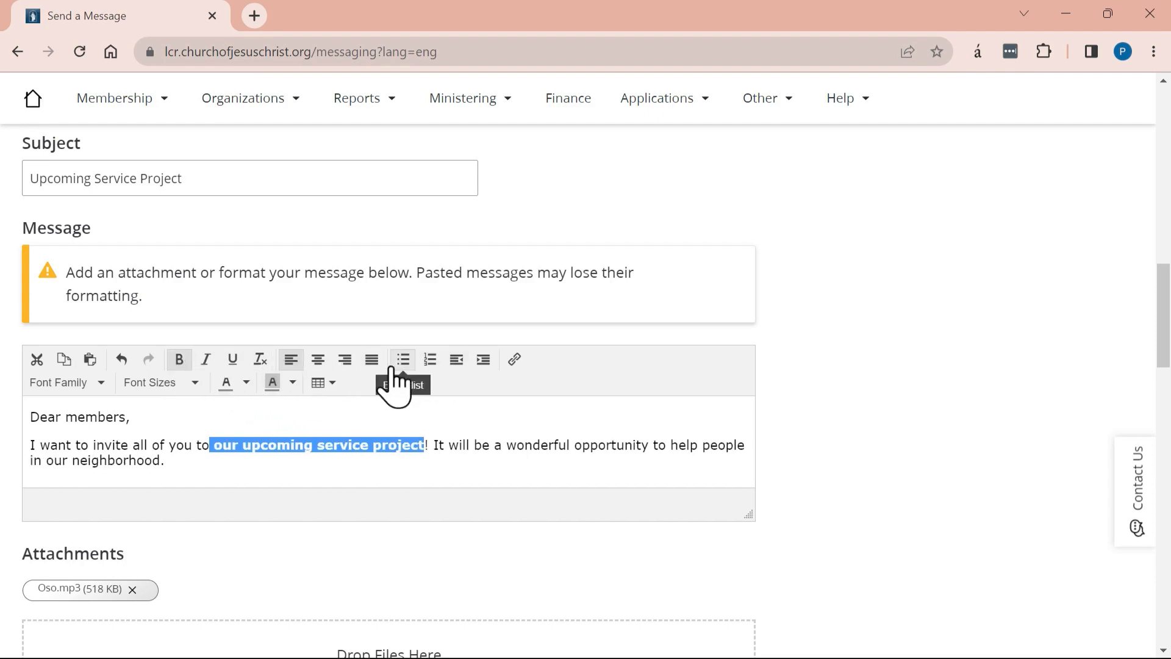
pyautogui.click(246, 382)
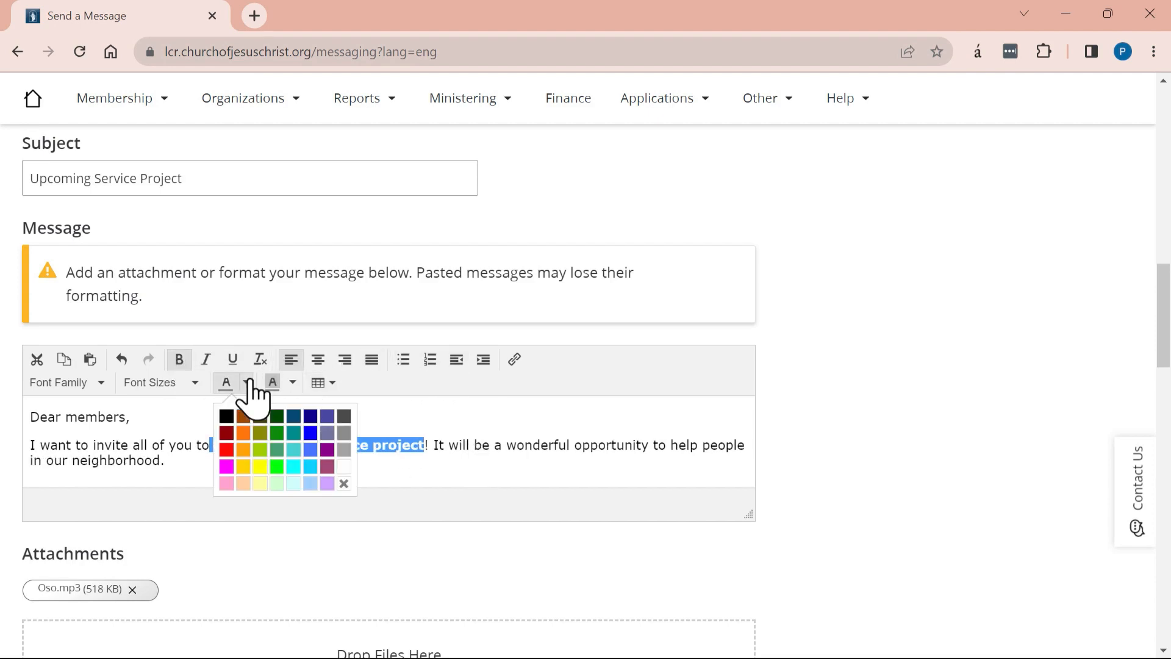
pyautogui.click(261, 432)
pyautogui.click(292, 382)
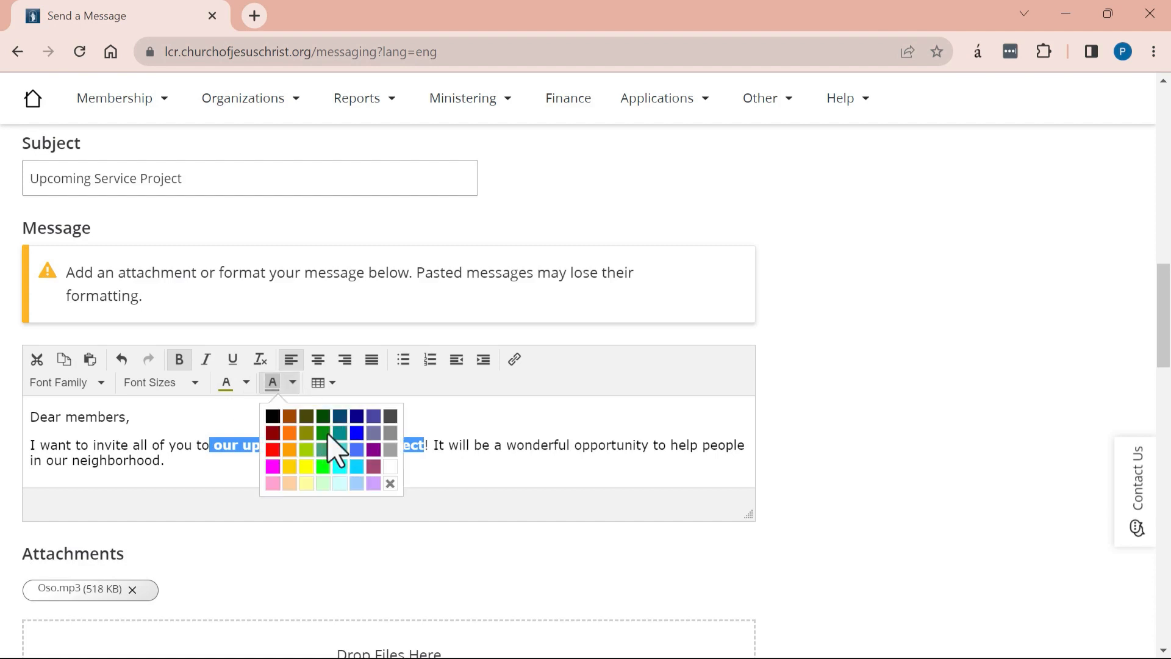
pyautogui.click(310, 465)
pyautogui.click(457, 463)
pyautogui.press('Return')
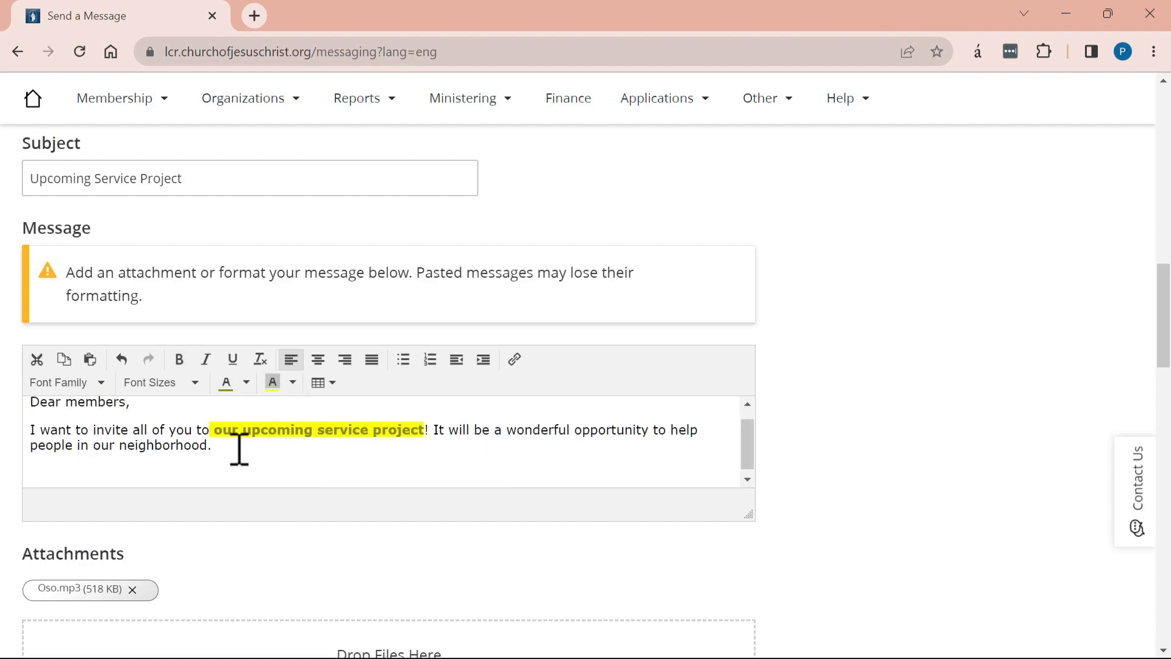
# - Insert a table below the invitation and fill three cells with 'asdfasdfasdf', 'dsafsdf' and 'asdfasdfasdfasdf'
pyautogui.click(320, 383)
pyautogui.moveTo(348, 416)
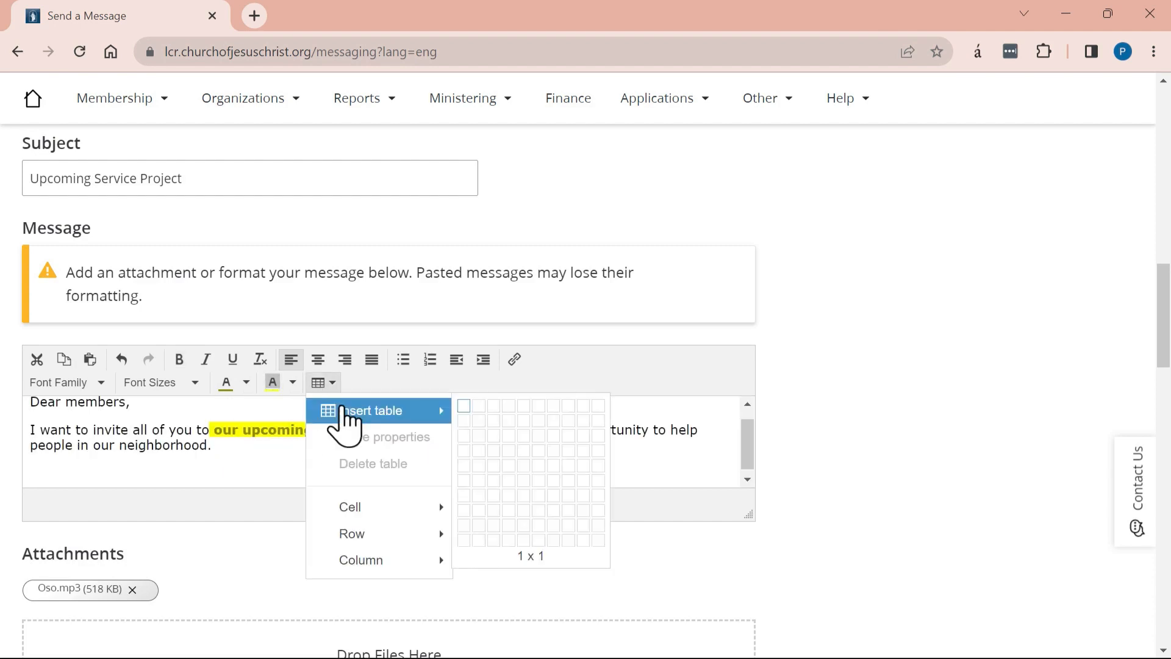
pyautogui.click(463, 407)
pyautogui.write('asdfasdfasdf')
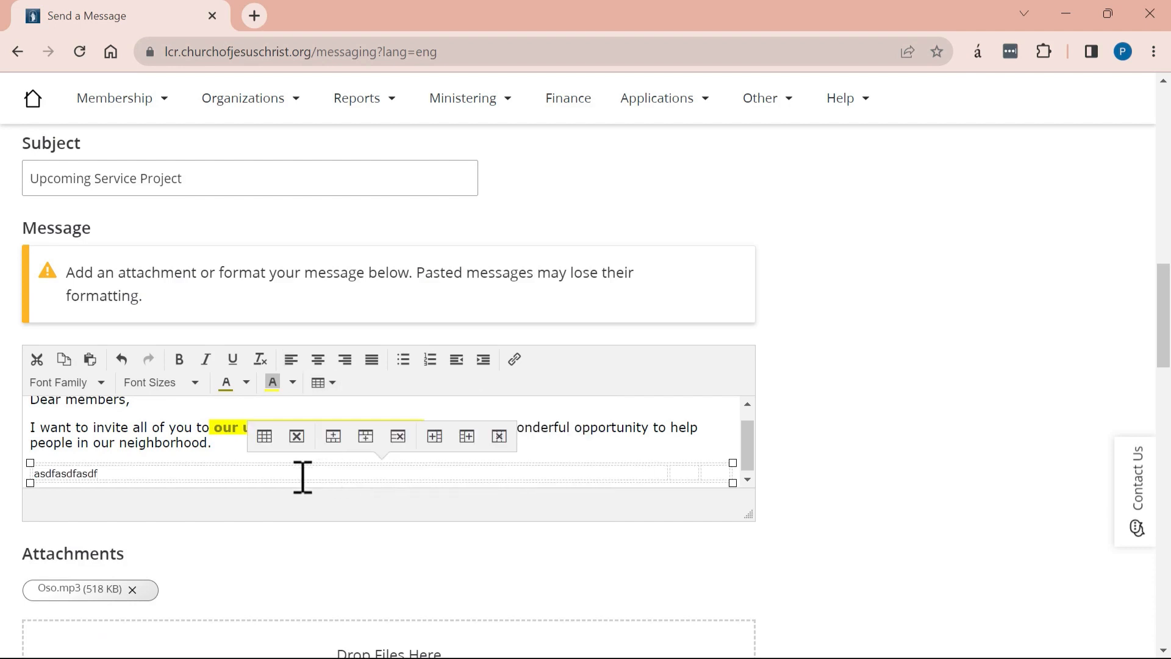
pyautogui.press('Tab')
pyautogui.write('dsafsdf')
pyautogui.press('Tab')
pyautogui.write('asdfasdfasdfasdf')
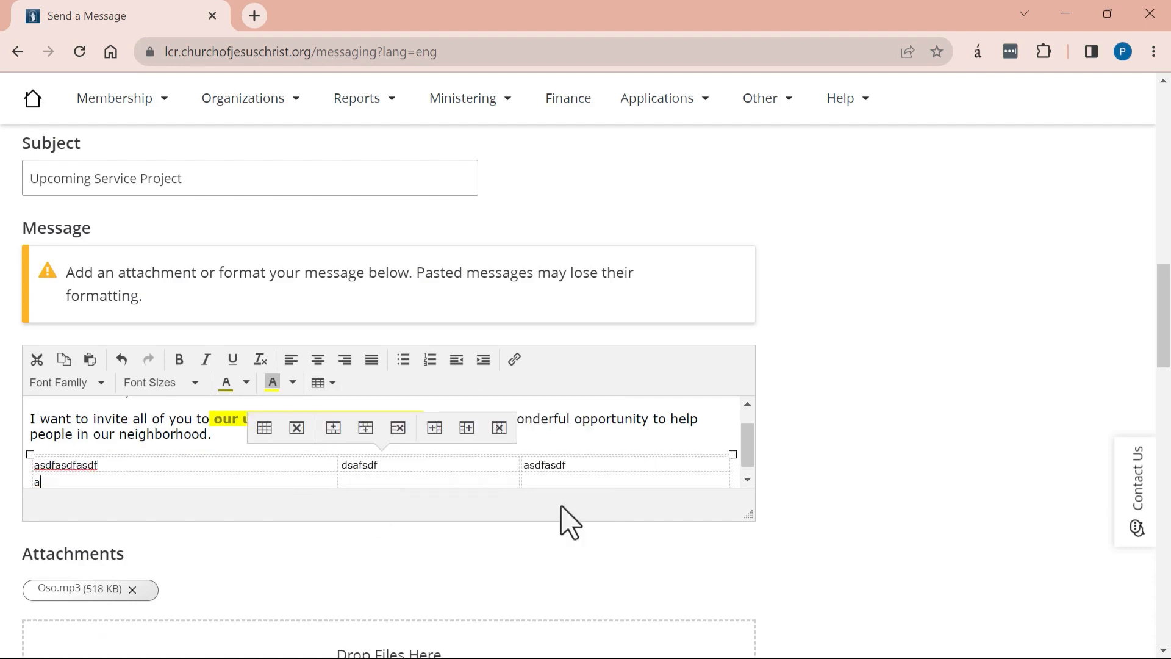
pyautogui.scroll(-1, 541, 510)
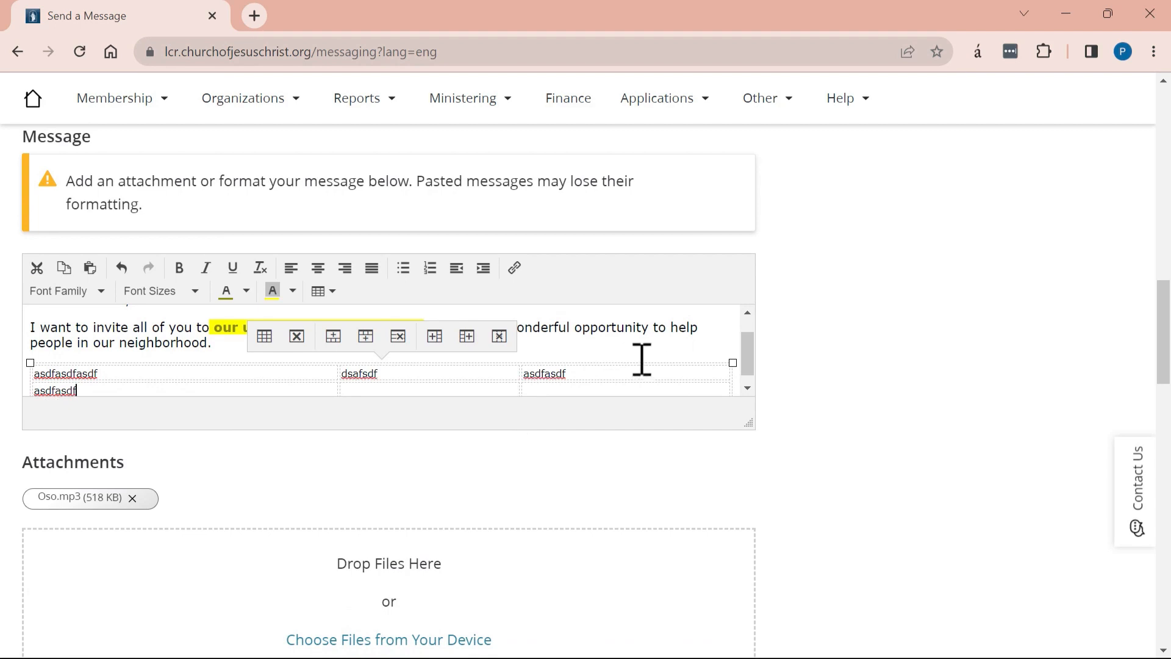
pyautogui.click(555, 329)
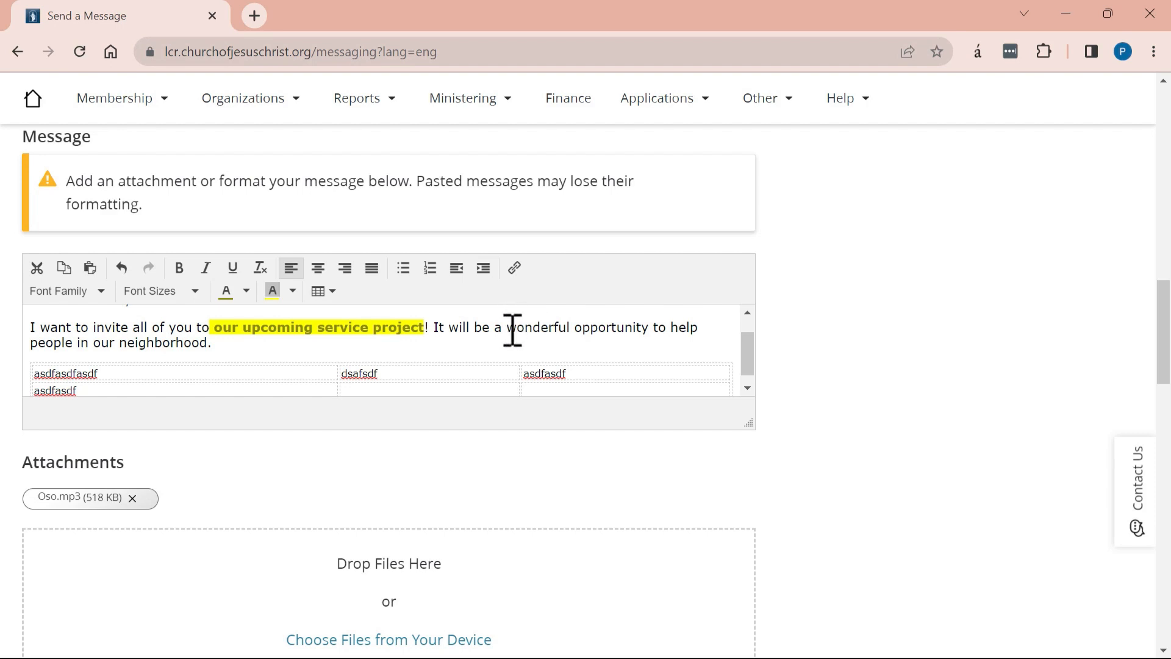
pyautogui.moveTo(511, 329); pyautogui.dragTo(655, 329)
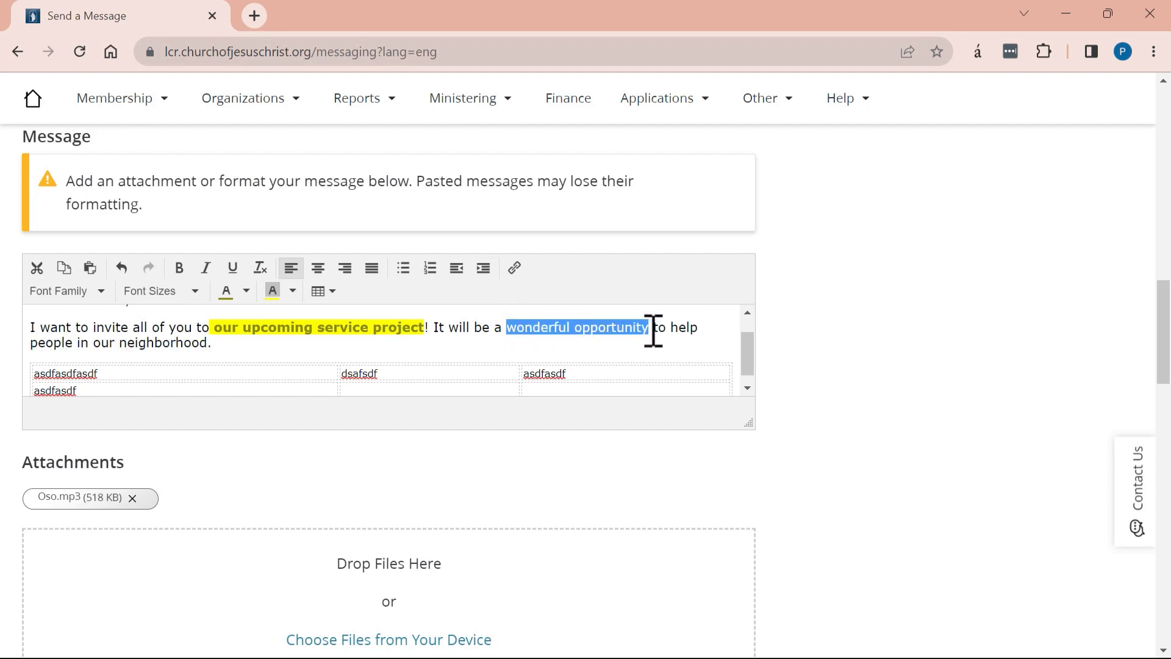
pyautogui.click(516, 270)
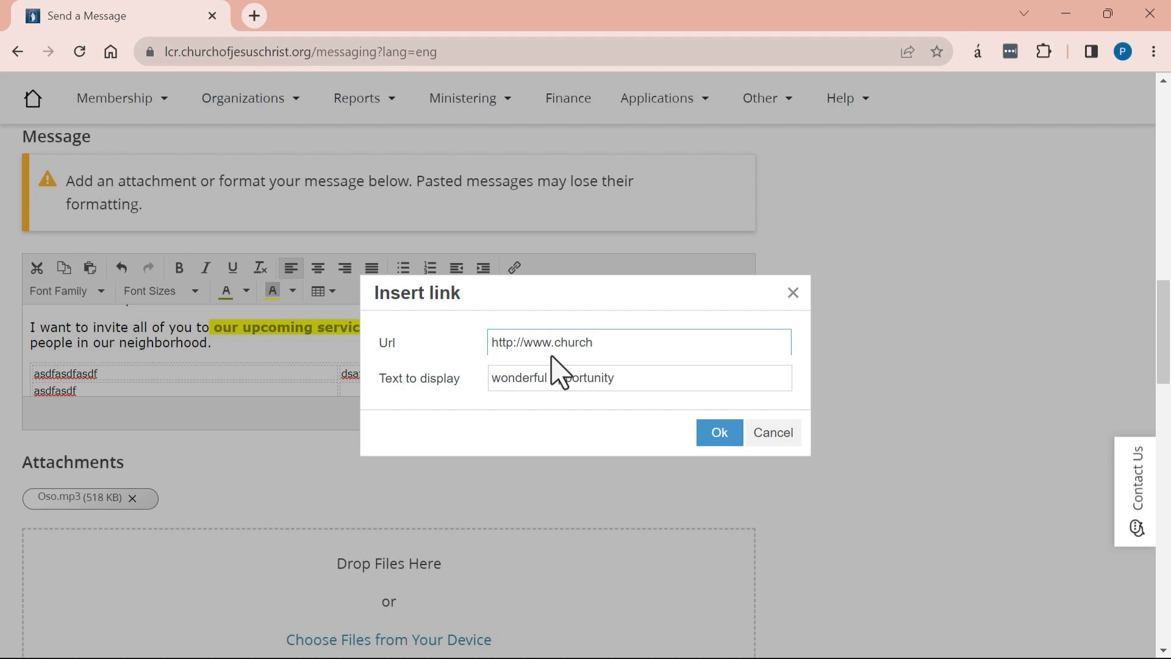
pyautogui.write('http://www.churchofjesuschrist.org')
pyautogui.click(720, 433)
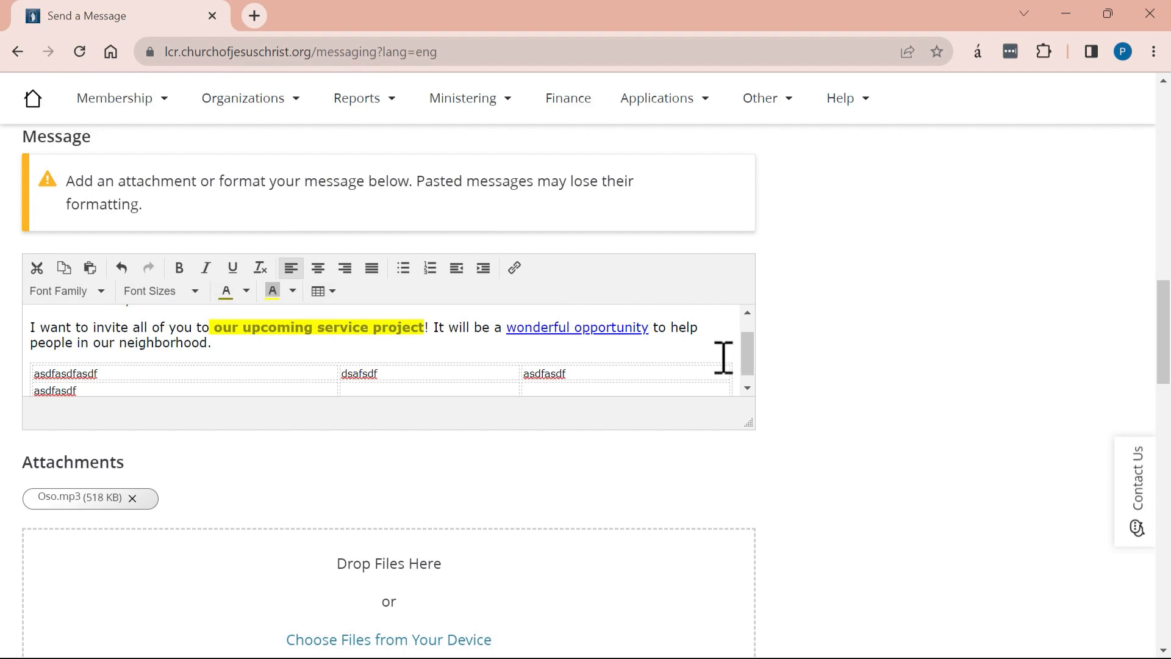
pyautogui.scroll(-1, 668, 386)
# - Scroll down past the Attachments section until the Send Message button is visible
pyautogui.scroll(-1, 669, 411)
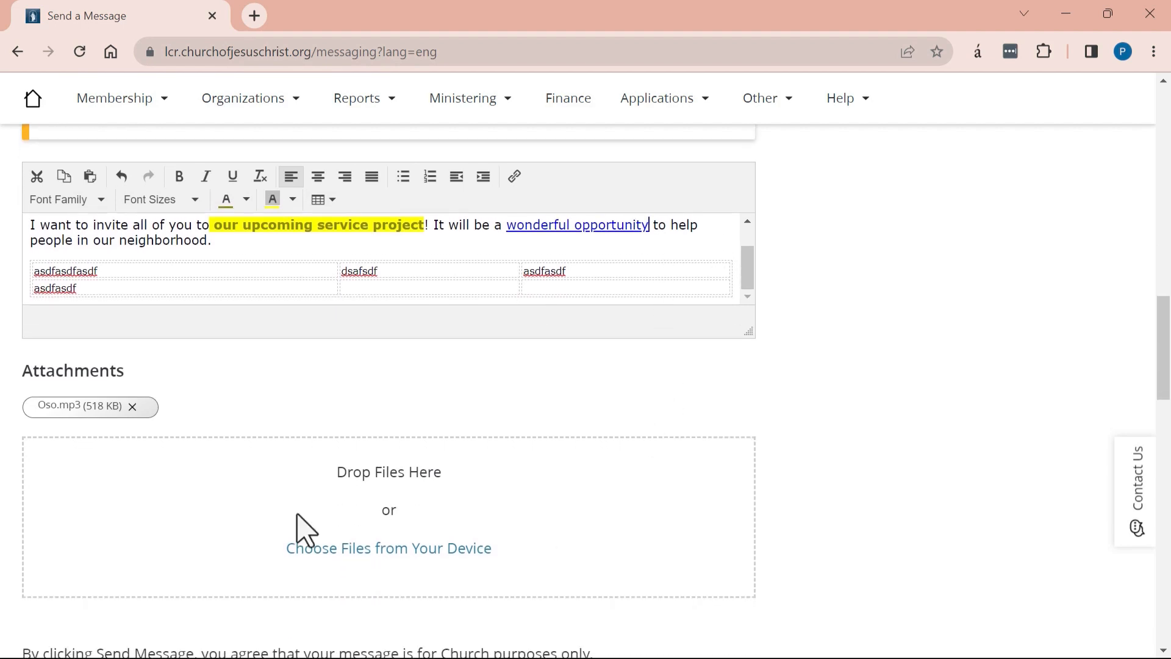
pyautogui.scroll(-4, 262, 397)
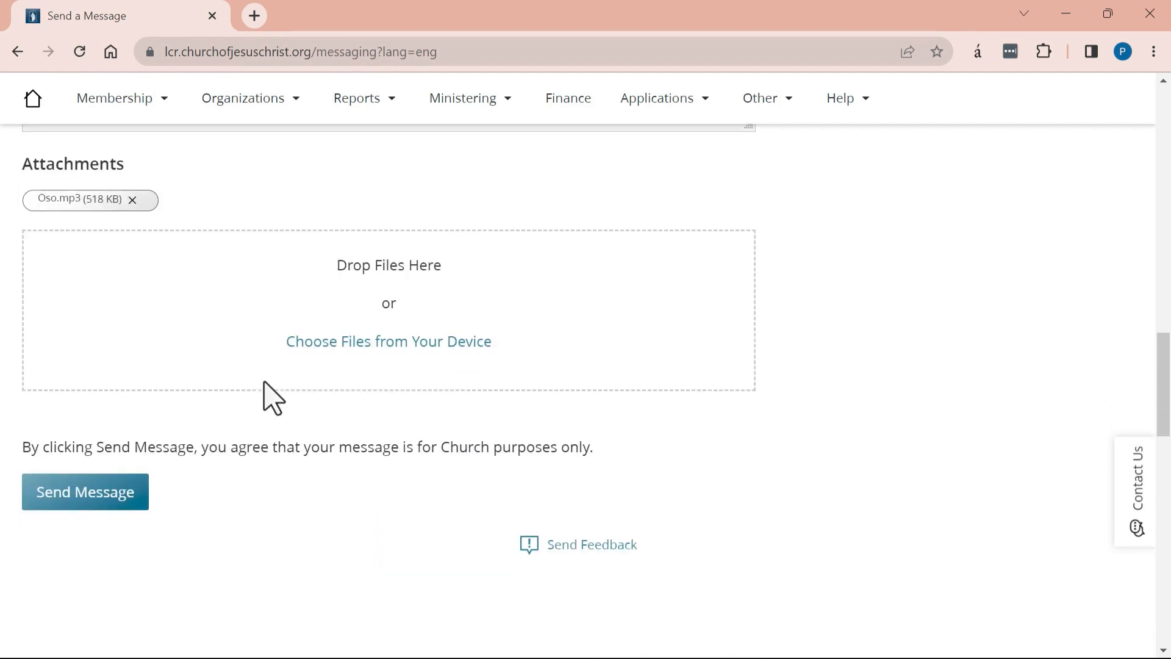